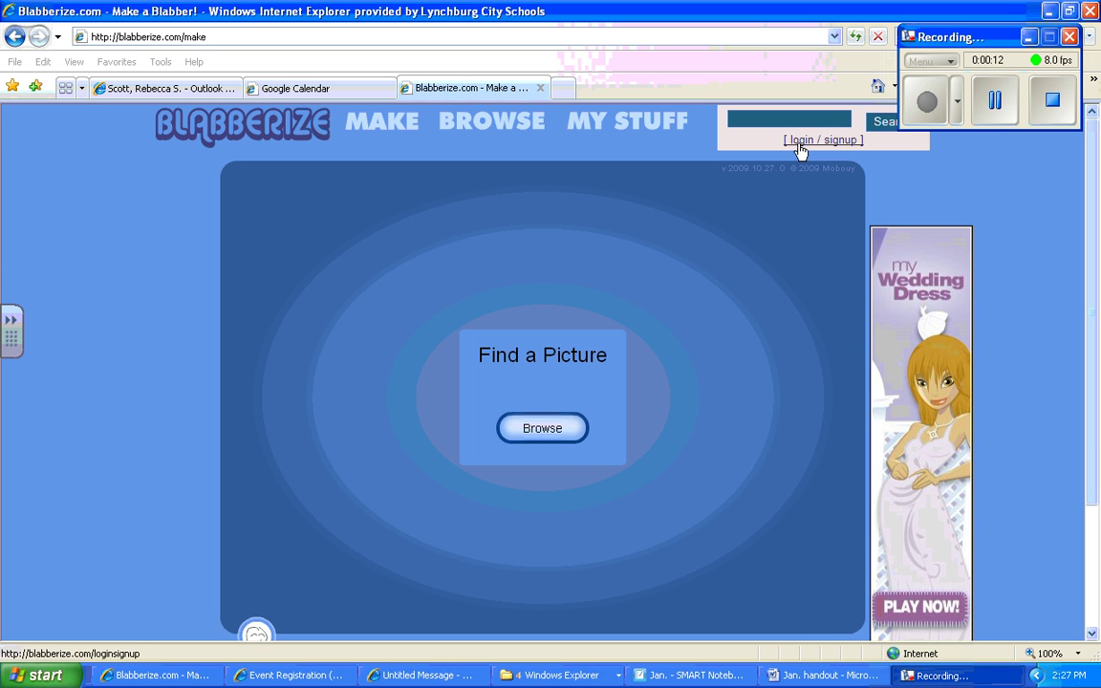
# - Open the login and sign-up page and log in to the existing account
pyautogui.click(799, 143)
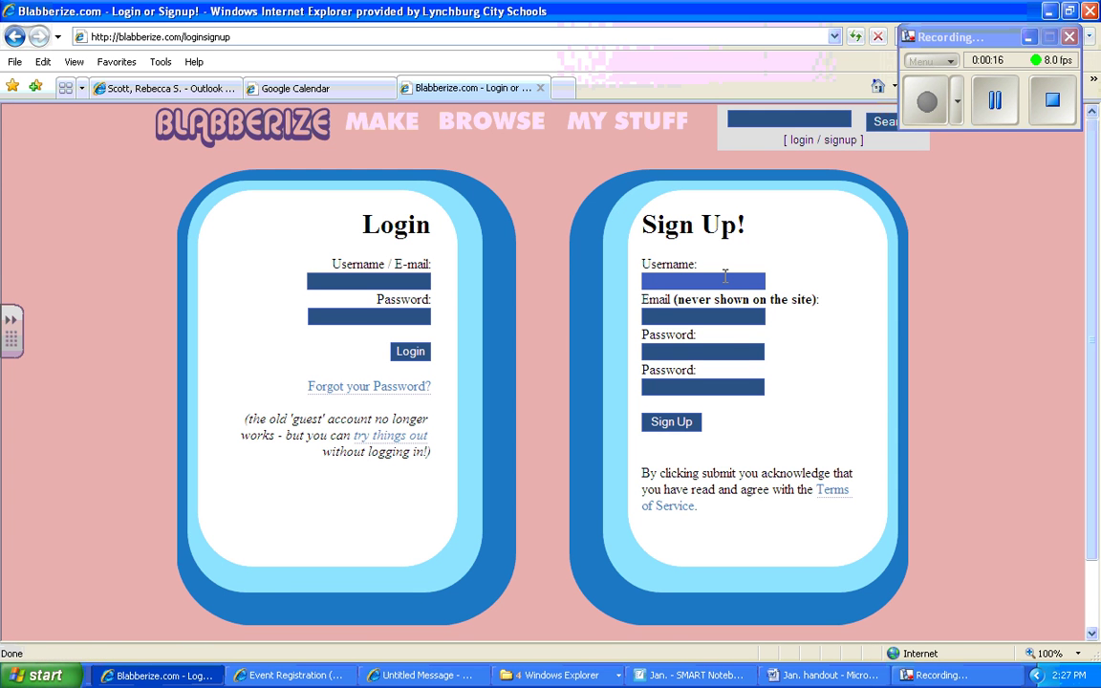
pyautogui.click(690, 351)
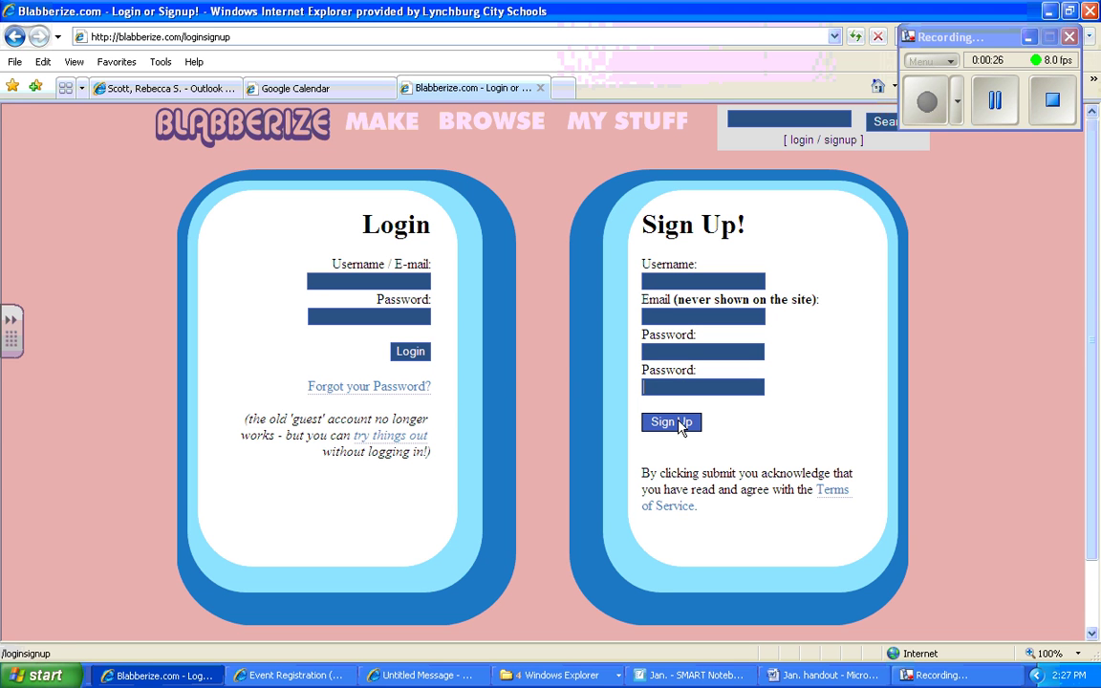
pyautogui.press('Tab')
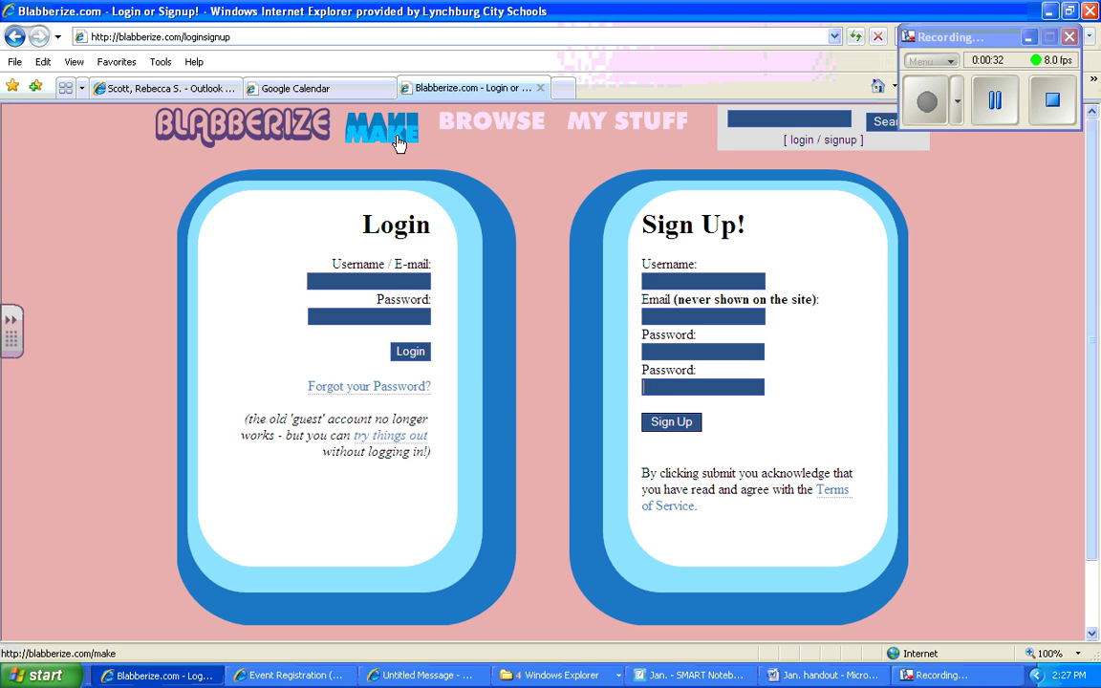
pyautogui.click(397, 280)
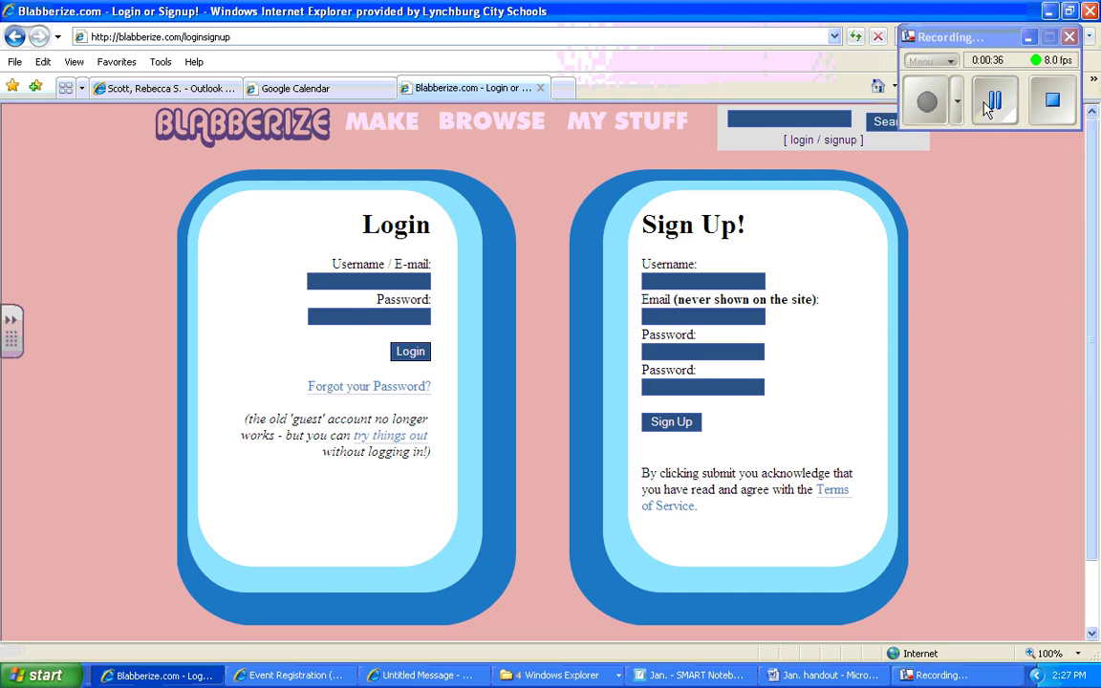
pyautogui.click(810, 141)
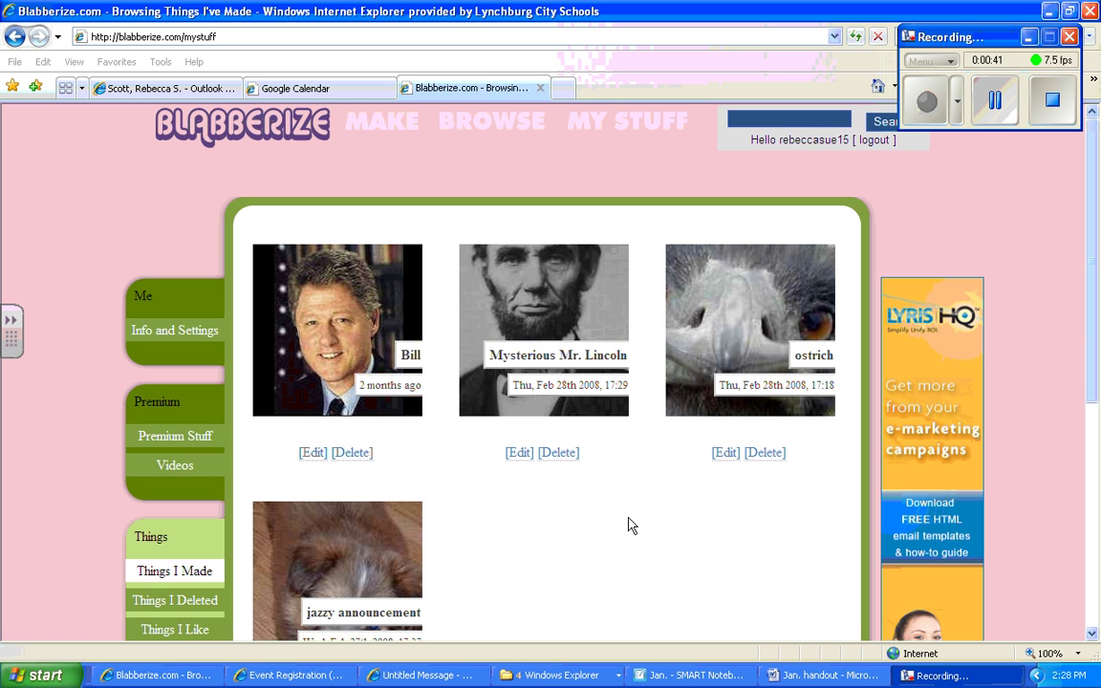
# - Look through the previously made blabbers and start making a new one
pyautogui.moveTo(1092, 325); pyautogui.dragTo(1097, 456)
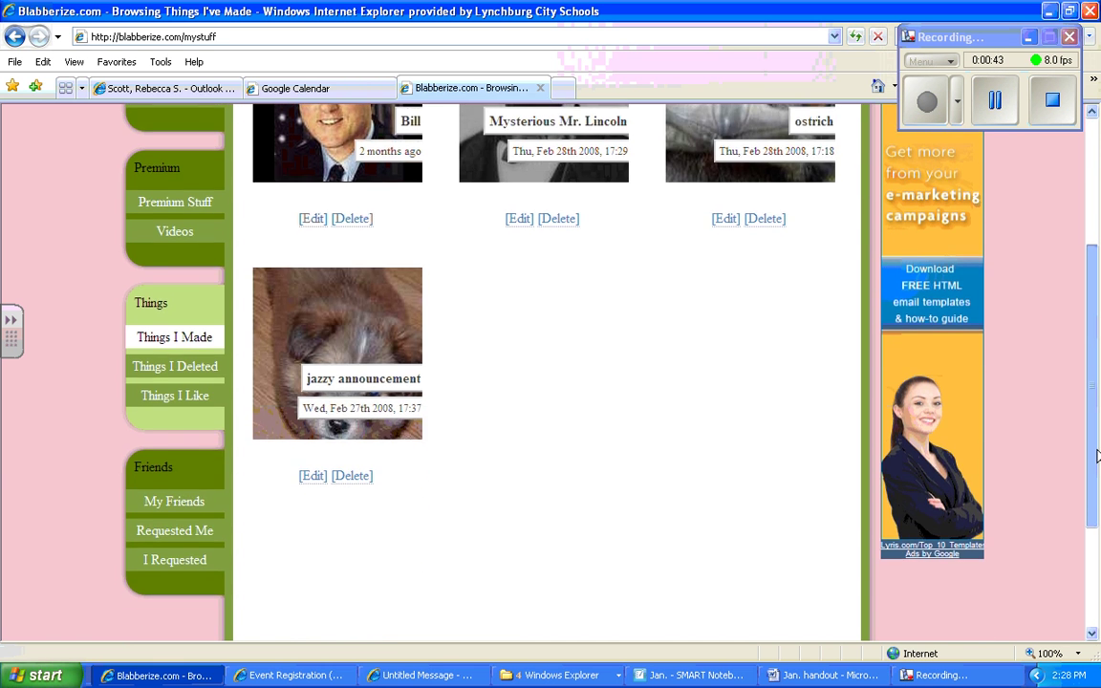
pyautogui.scroll(3, 1096, 456)
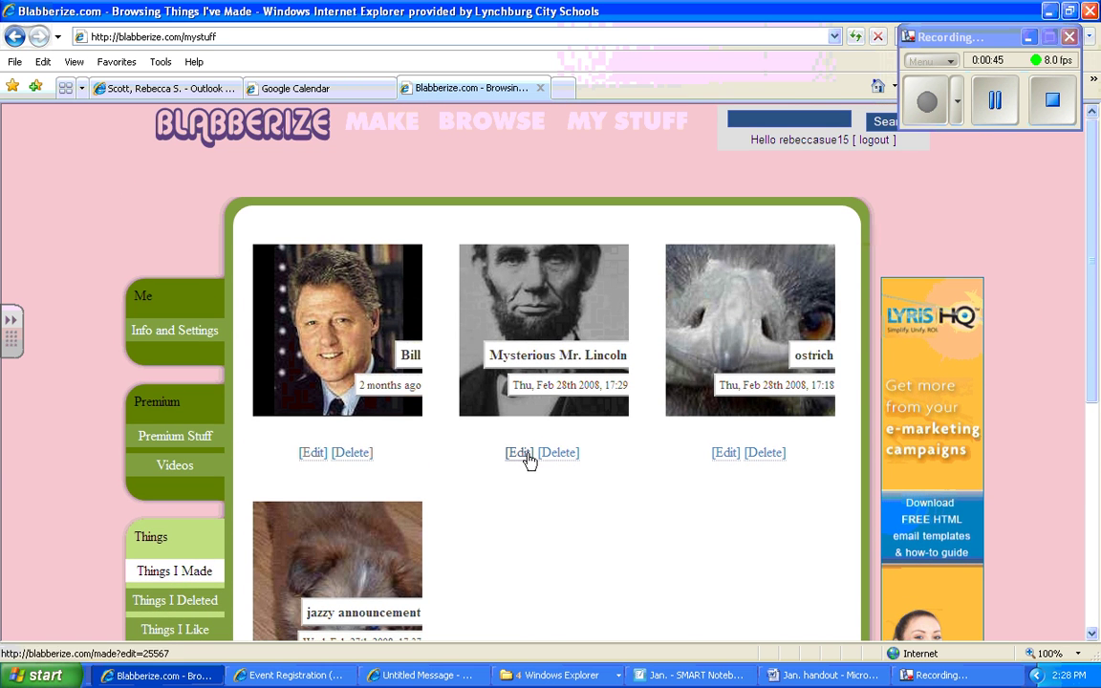
pyautogui.click(380, 137)
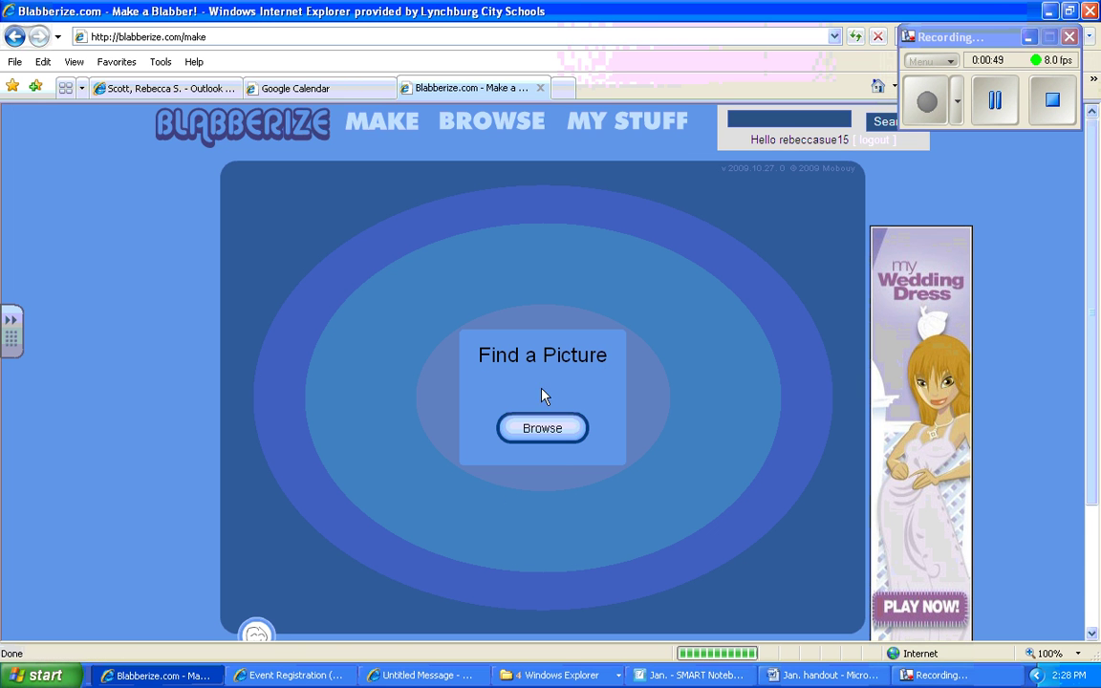
# - Upload the "chilli cold" image from the My Pictures folder as the blabber's picture
pyautogui.click(568, 432)
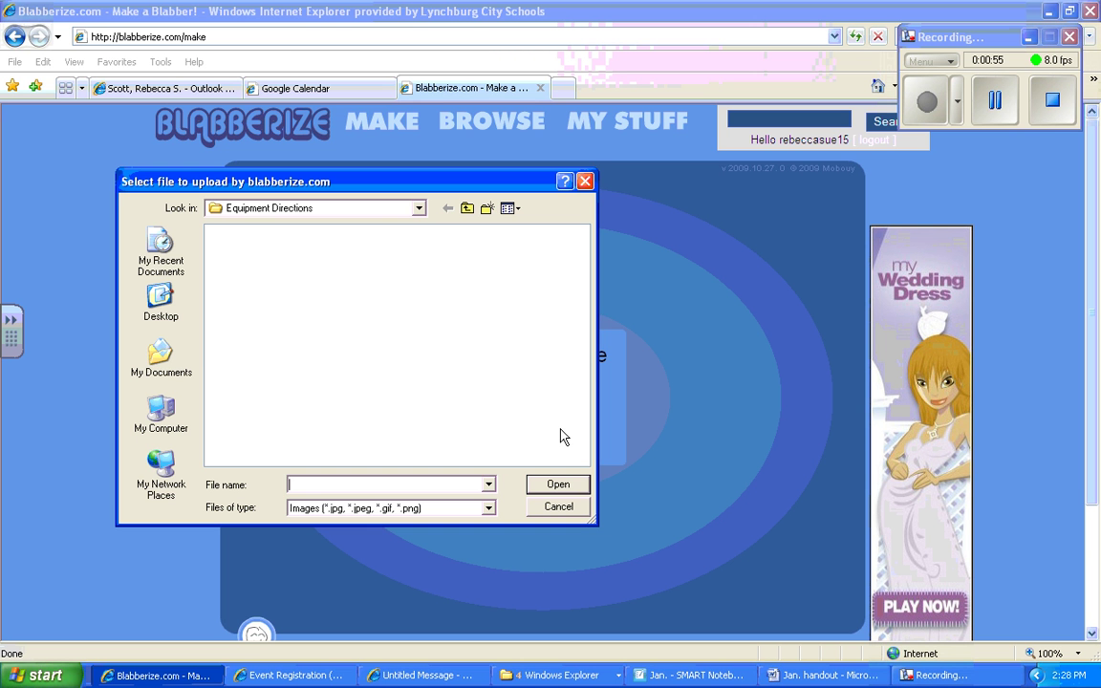
pyautogui.click(176, 369)
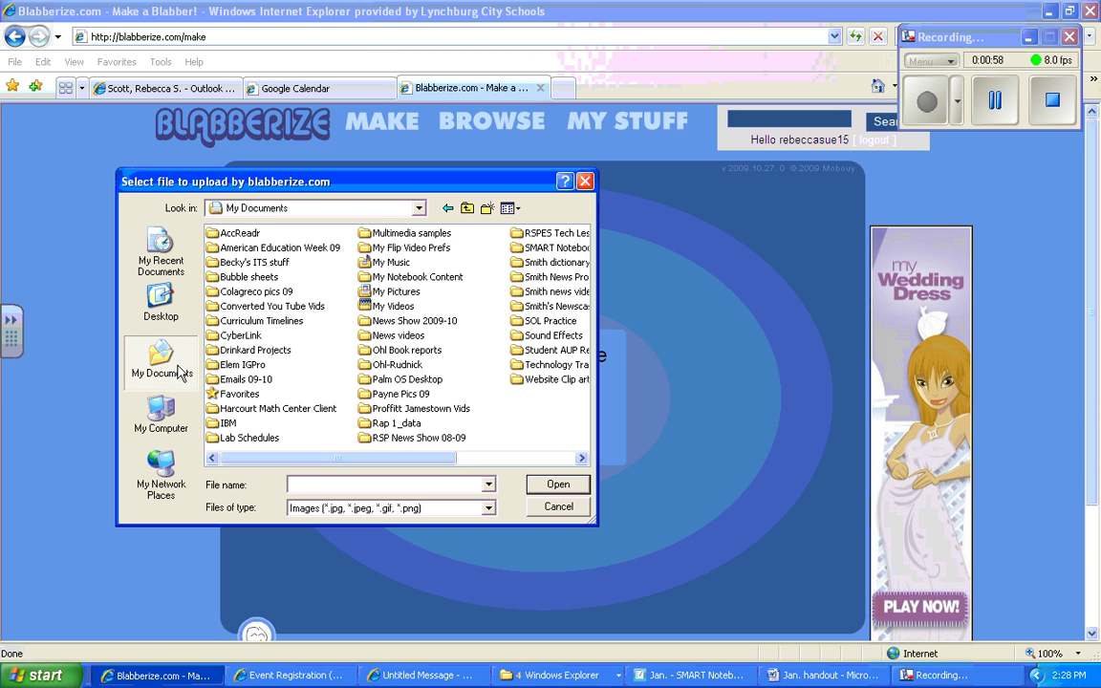
pyautogui.doubleClick(401, 293)
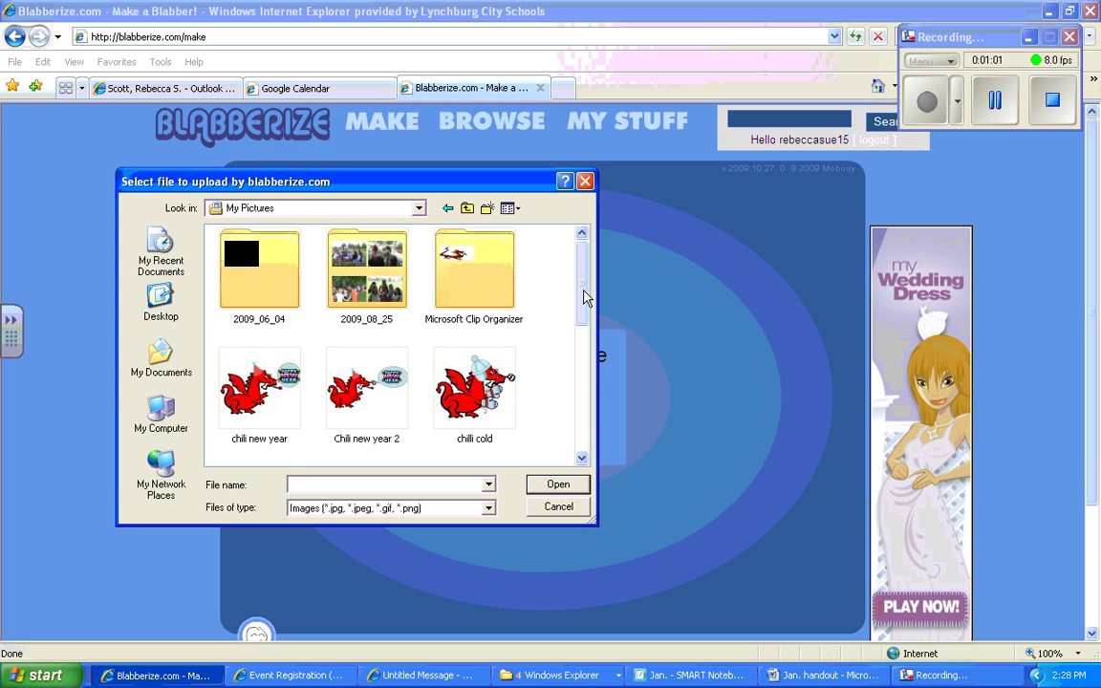
pyautogui.moveTo(582, 302); pyautogui.dragTo(573, 275)
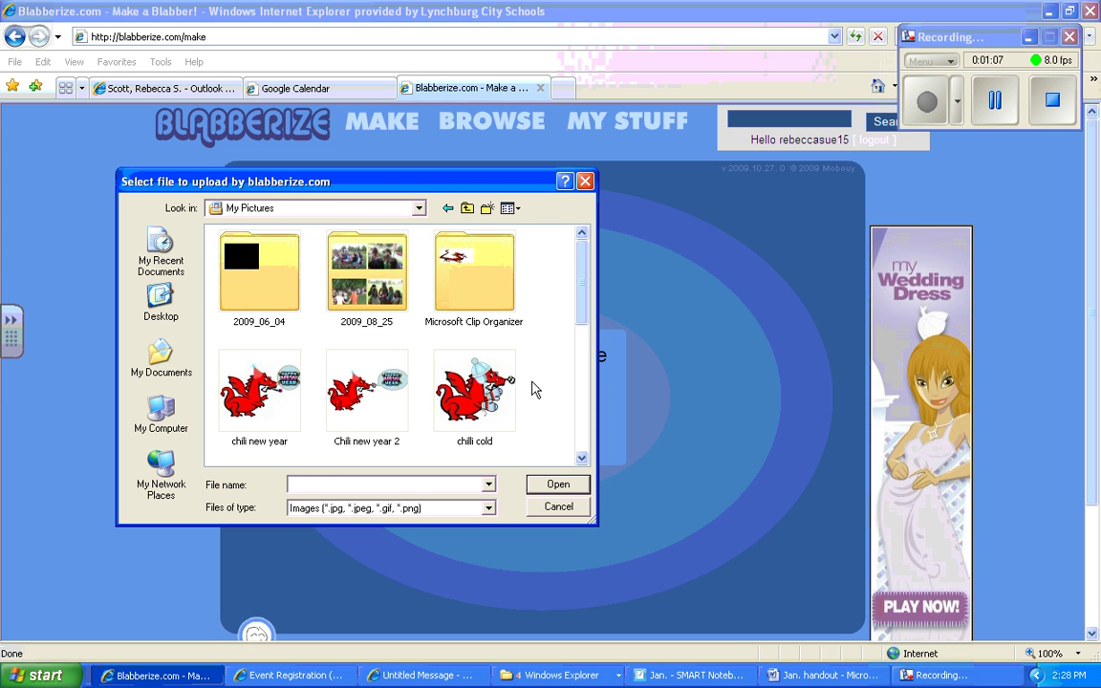
pyautogui.click(494, 398)
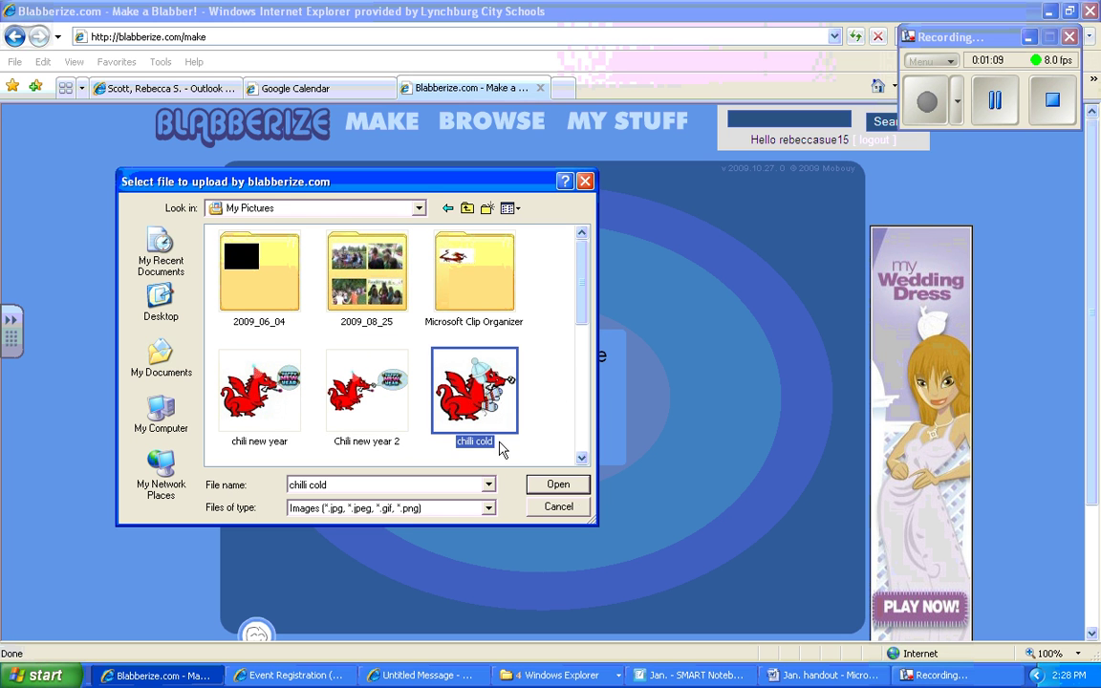
pyautogui.click(553, 485)
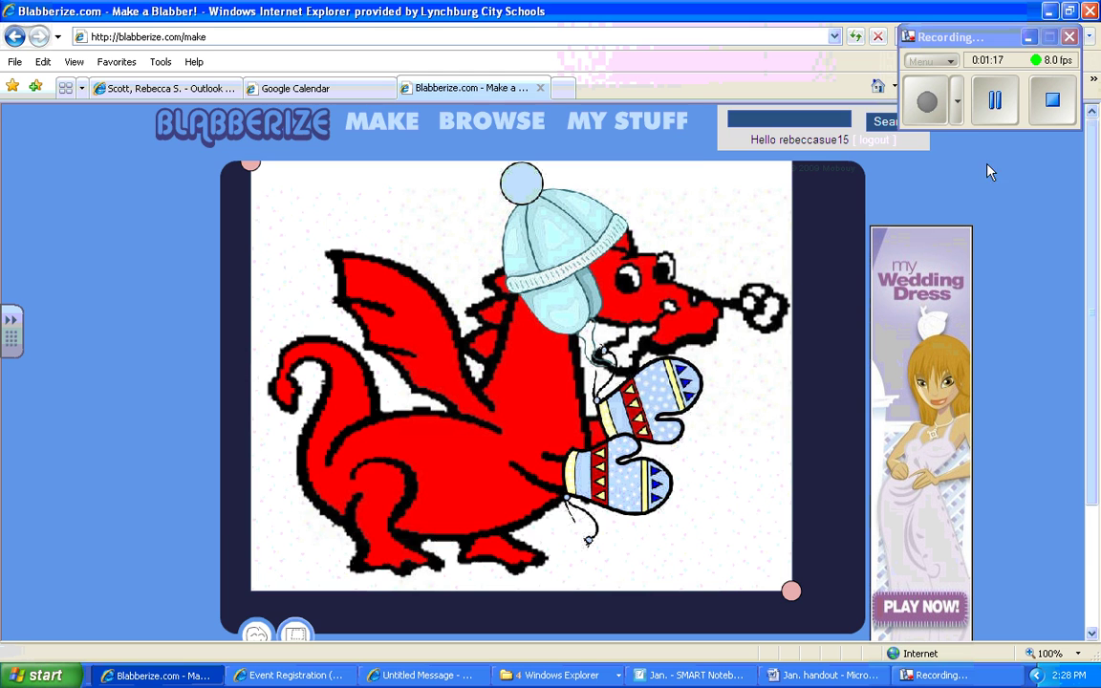
# - Crop the dragon picture slightly inward at its upper-left and lower-right corners and continue to the mouth stage
pyautogui.click(994, 101)
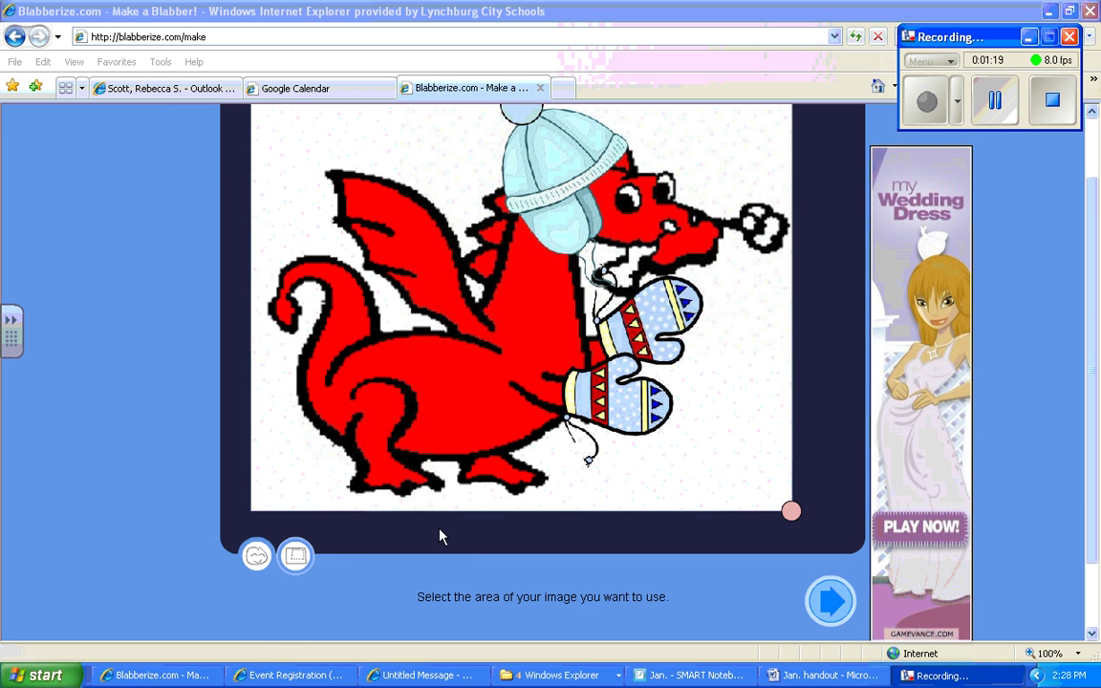
pyautogui.click(296, 562)
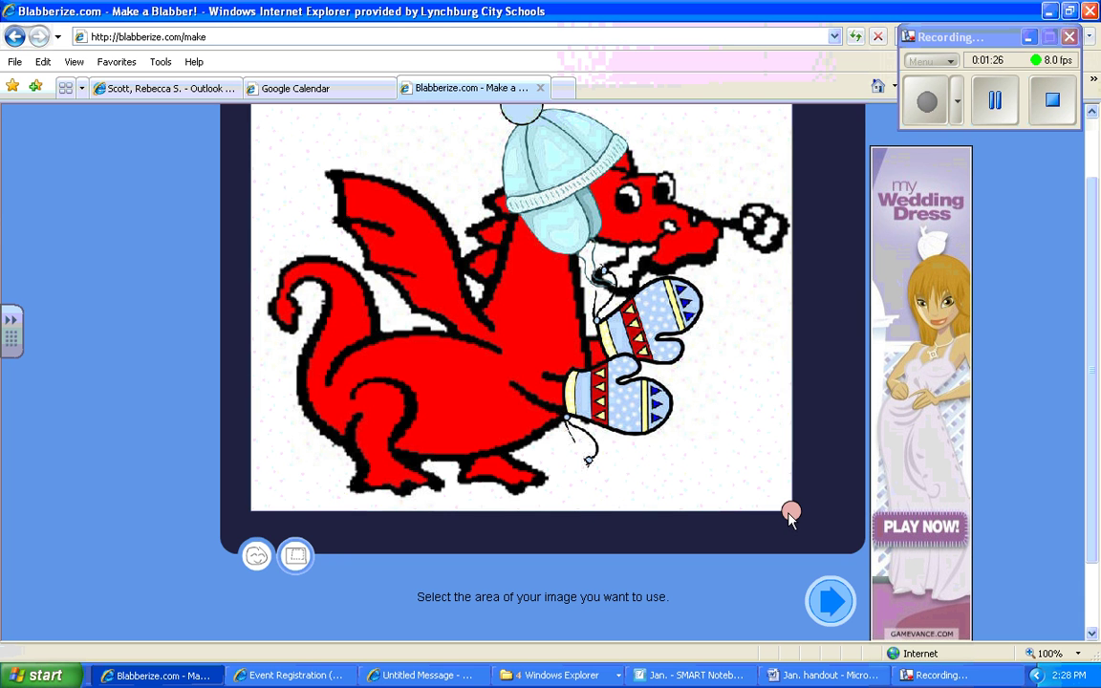
pyautogui.moveTo(791, 511)
pyautogui.mouseDown()
pyautogui.moveTo(762, 478)
pyautogui.moveTo(776, 503)
pyautogui.mouseUp()
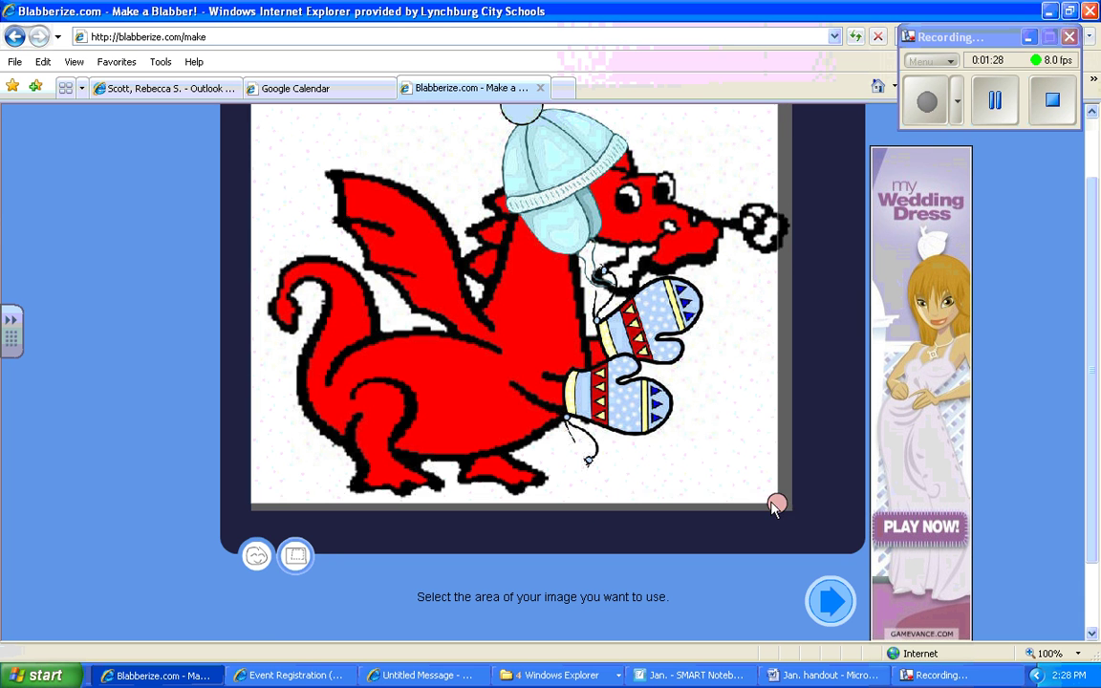
pyautogui.scroll(2, 700, 447)
pyautogui.moveTo(251, 165); pyautogui.dragTo(278, 176)
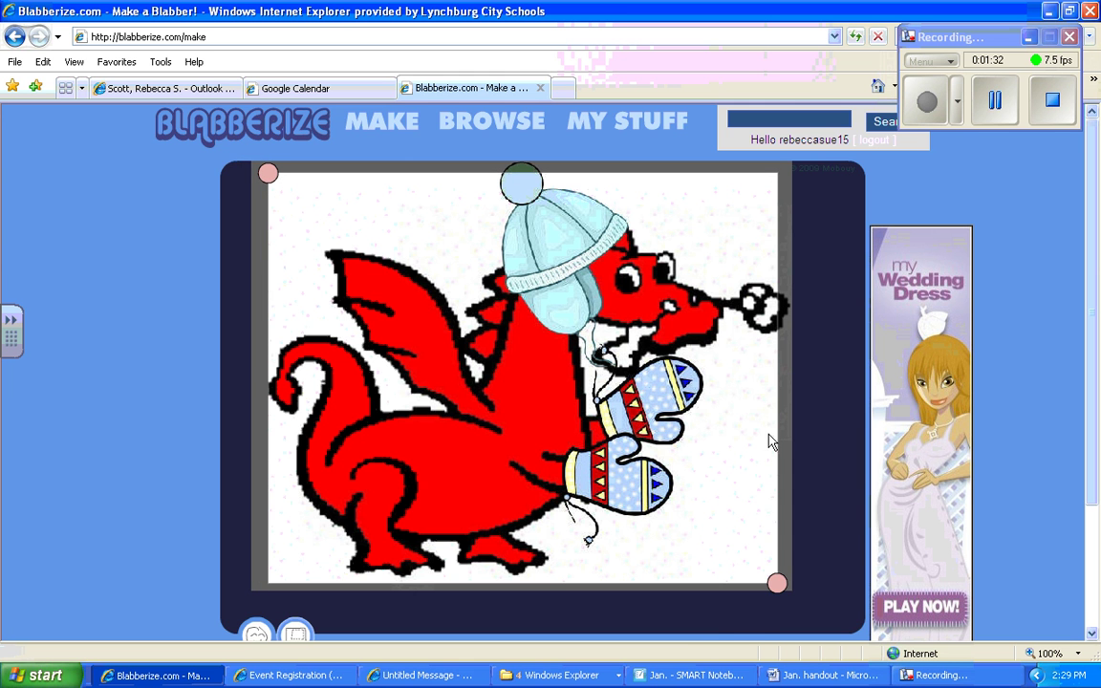
pyautogui.scroll(-3, 1085, 337)
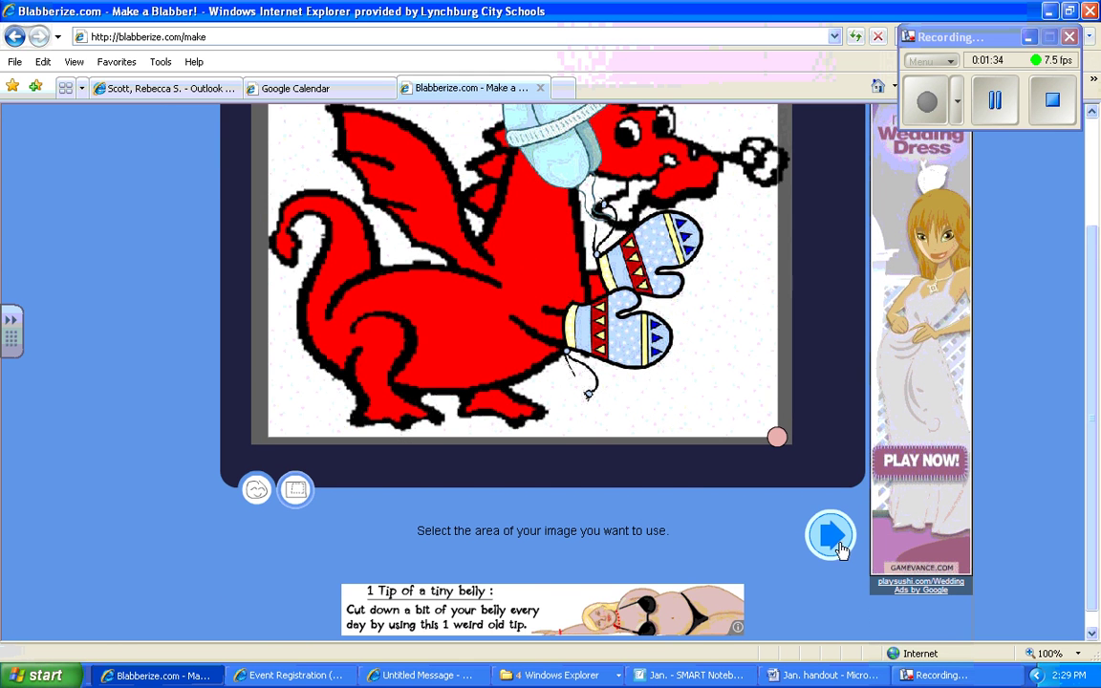
pyautogui.click(831, 537)
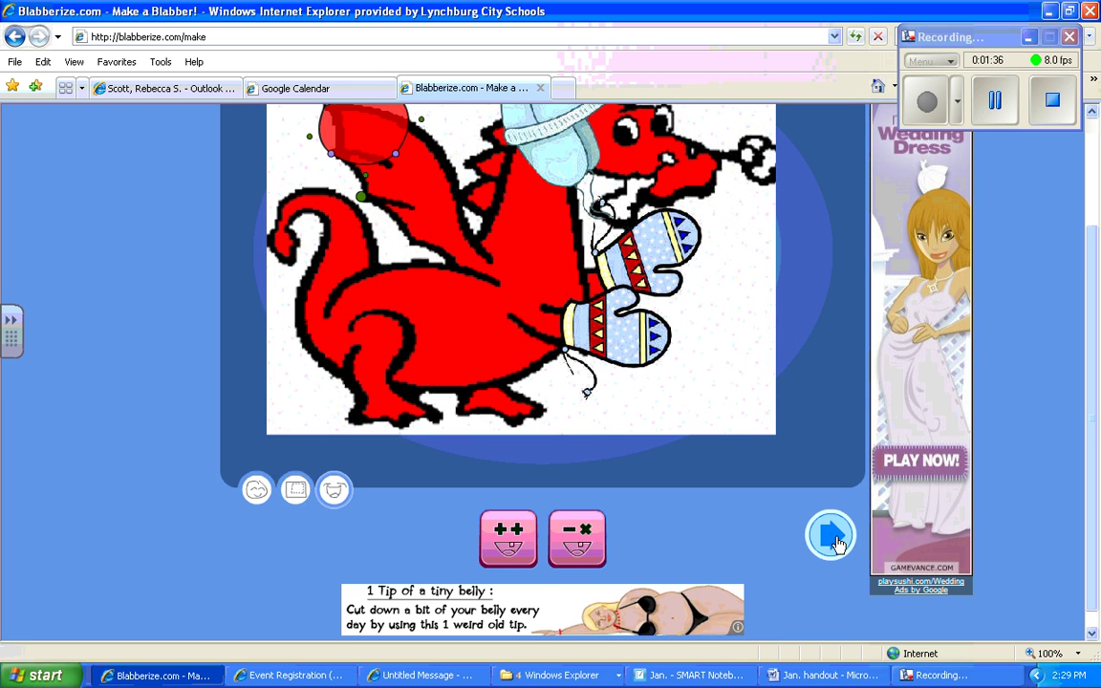
# - Place the mouth shape on the dragon's lower jaw, fit its outline to the jaw, and continue to the sound stage
pyautogui.scroll(2, 836, 543)
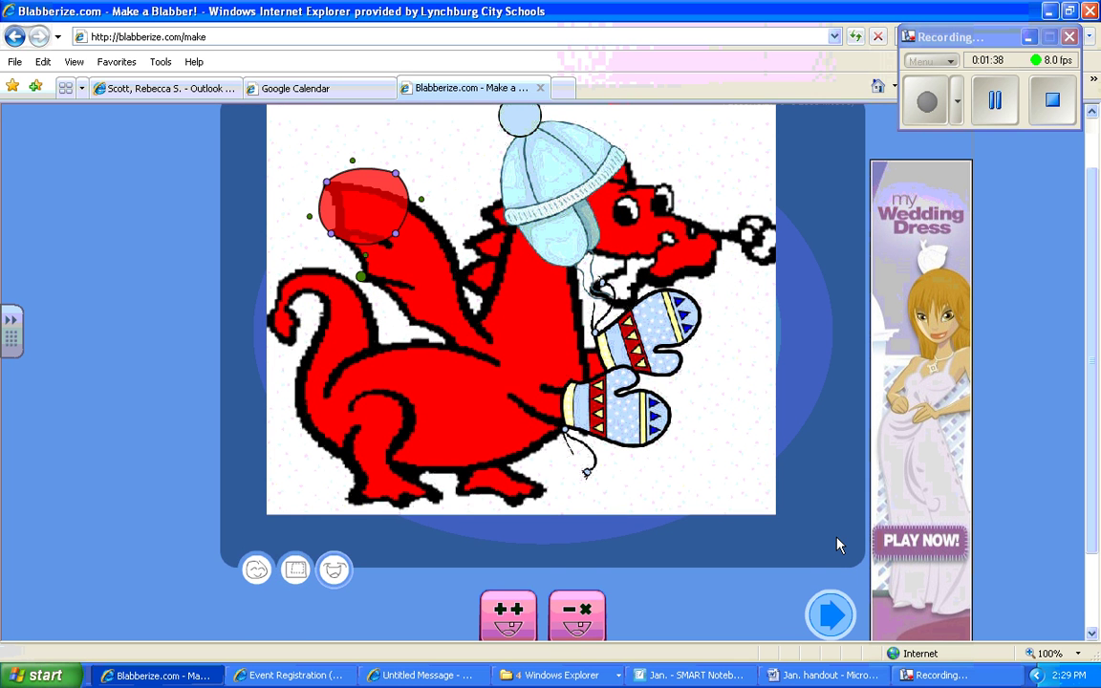
pyautogui.scroll(2, 838, 545)
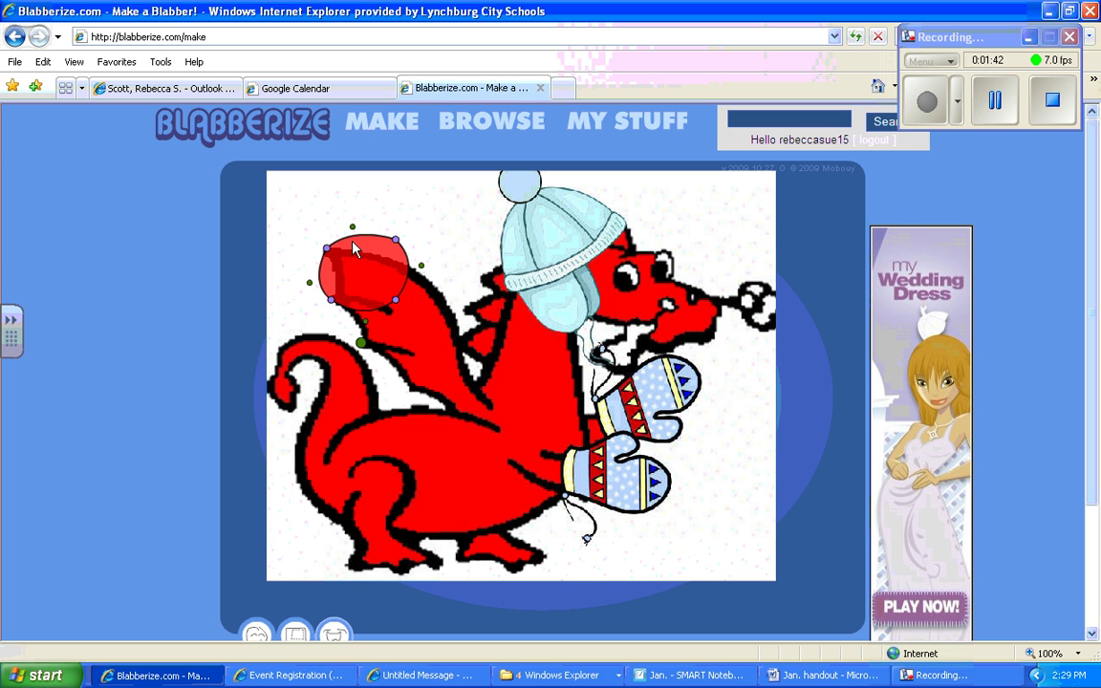
pyautogui.moveTo(355, 265); pyautogui.dragTo(676, 339)
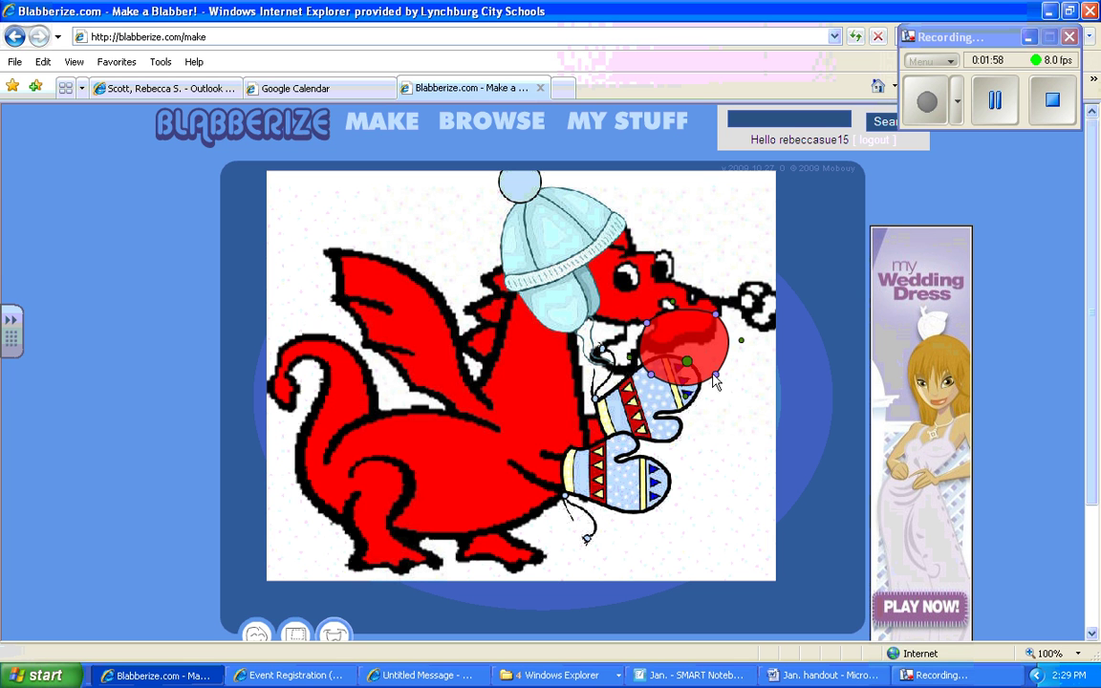
pyautogui.moveTo(717, 373); pyautogui.dragTo(719, 340)
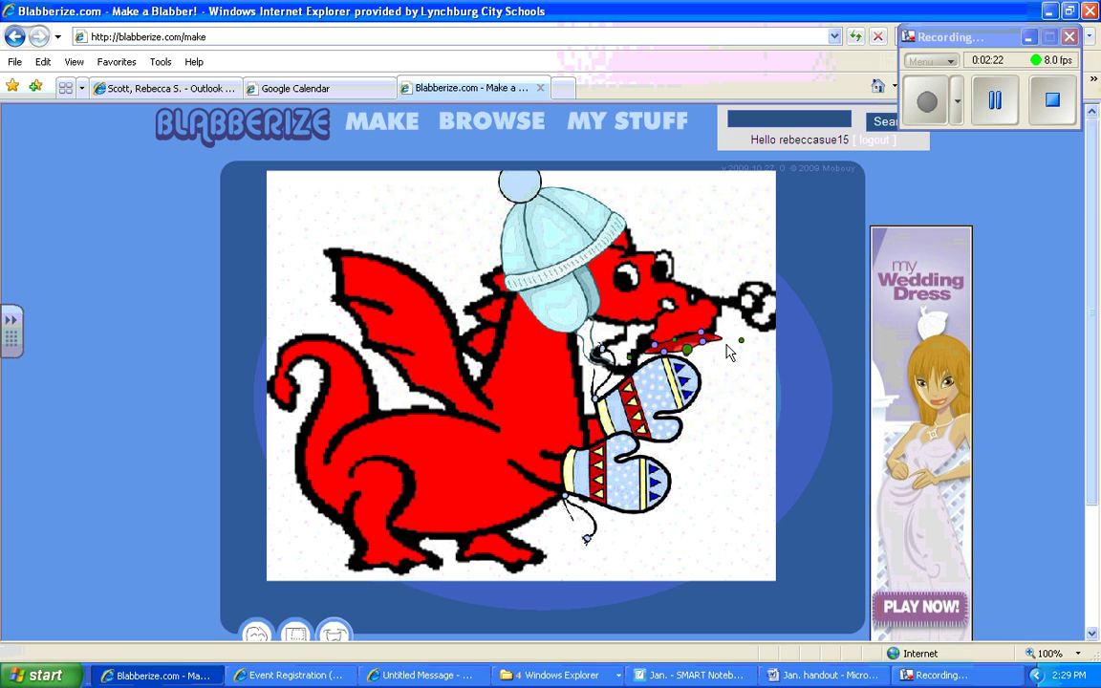
pyautogui.moveTo(742, 343); pyautogui.dragTo(719, 330)
pyautogui.scroll(-1, 717, 374)
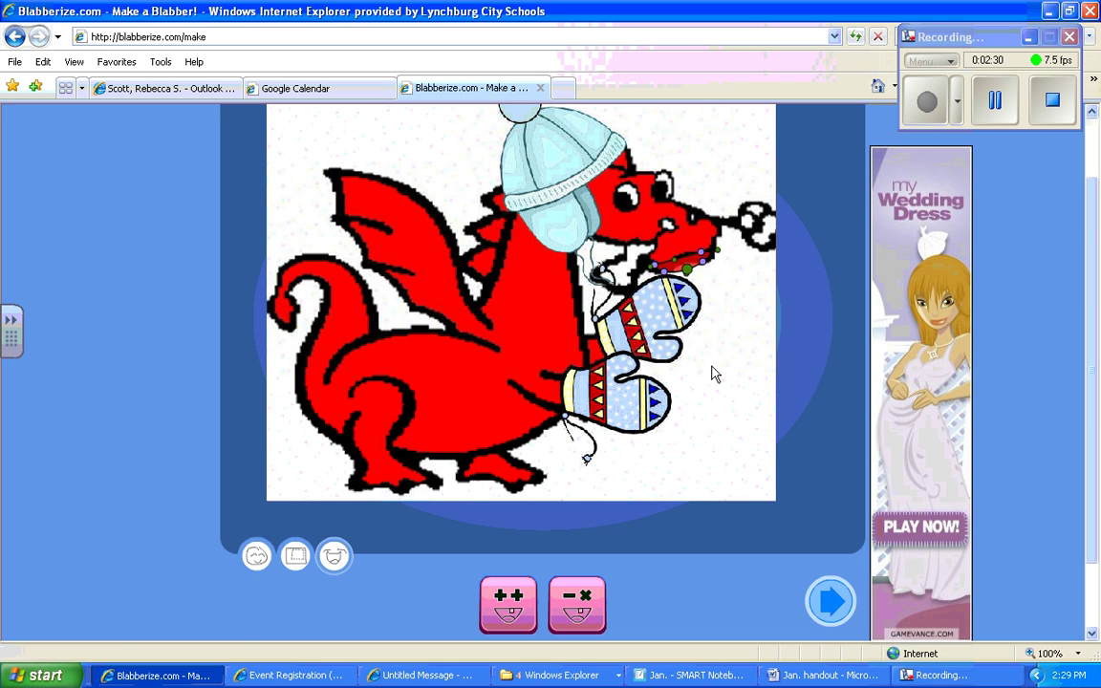
pyautogui.scroll(1, 712, 373)
pyautogui.scroll(-2, 682, 552)
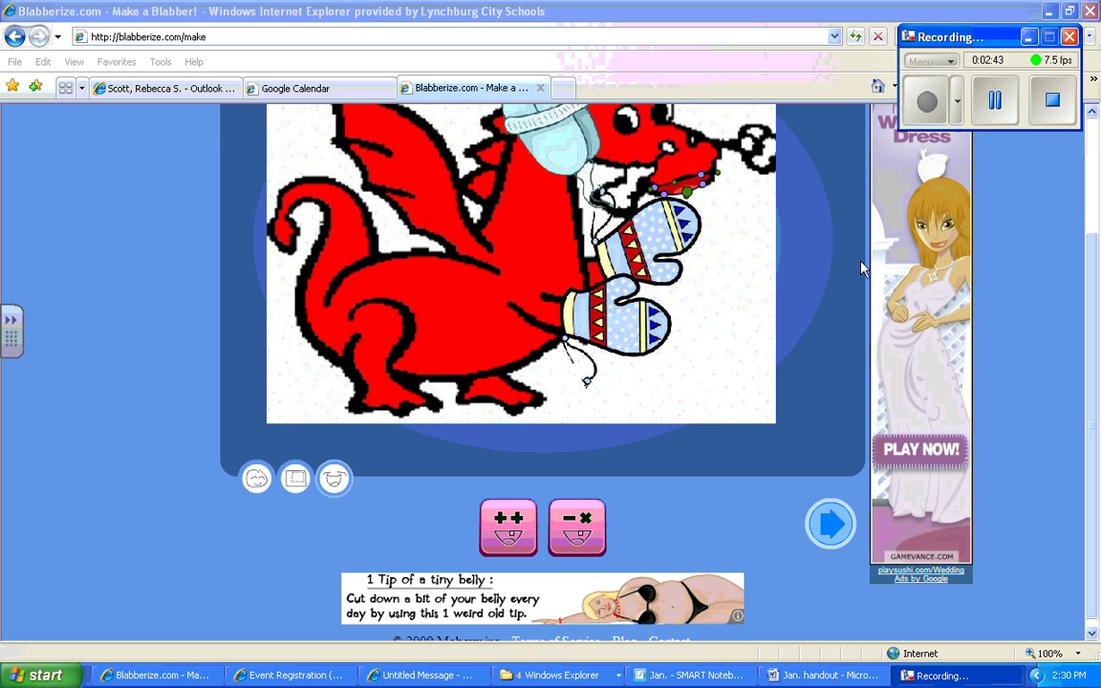
pyautogui.click(832, 526)
# - Choose microphone recording as the kind of sound and allow blabberize.com to access the camera and microphone
pyautogui.scroll(1, 755, 526)
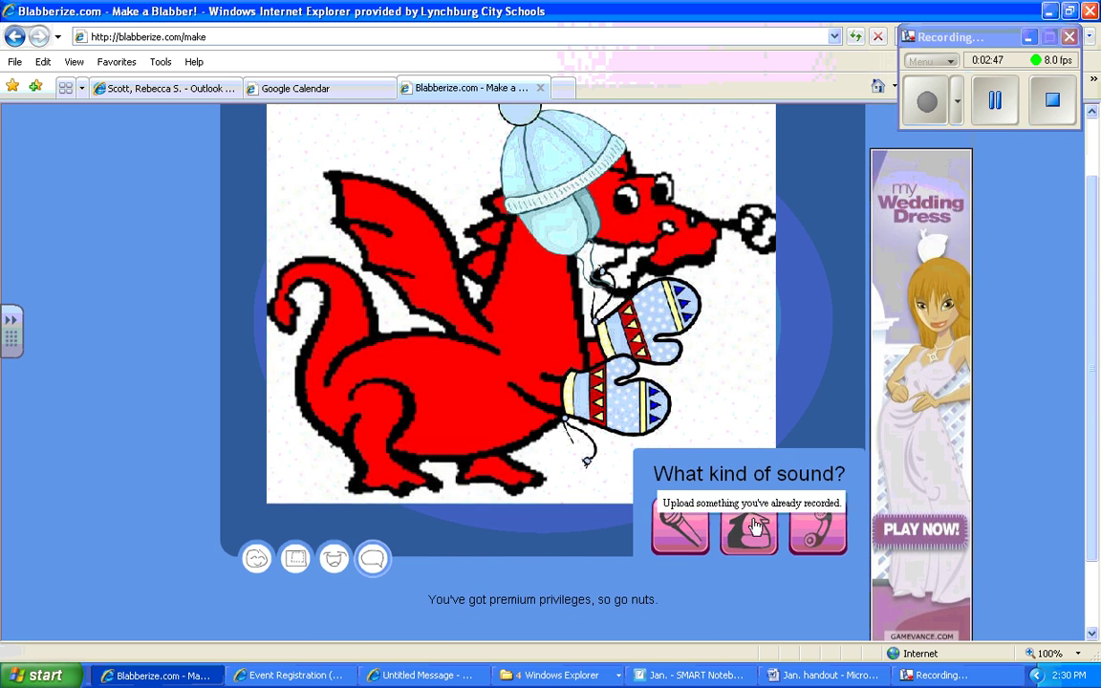
pyautogui.scroll(1, 755, 526)
pyautogui.scroll(-1, 786, 555)
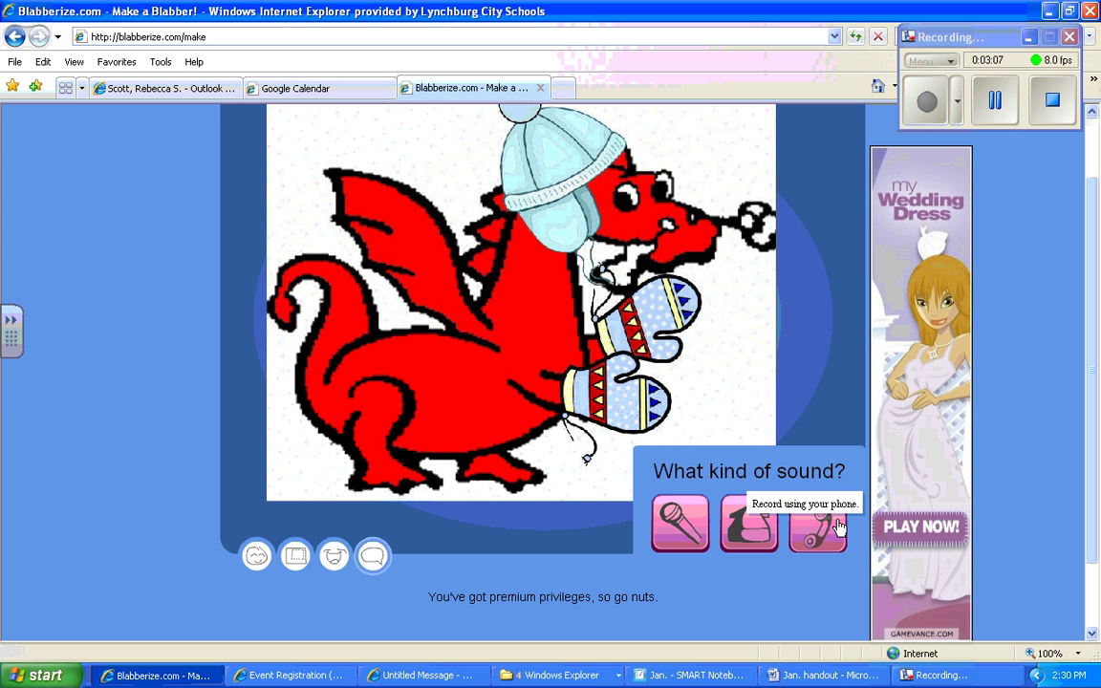
pyautogui.click(691, 542)
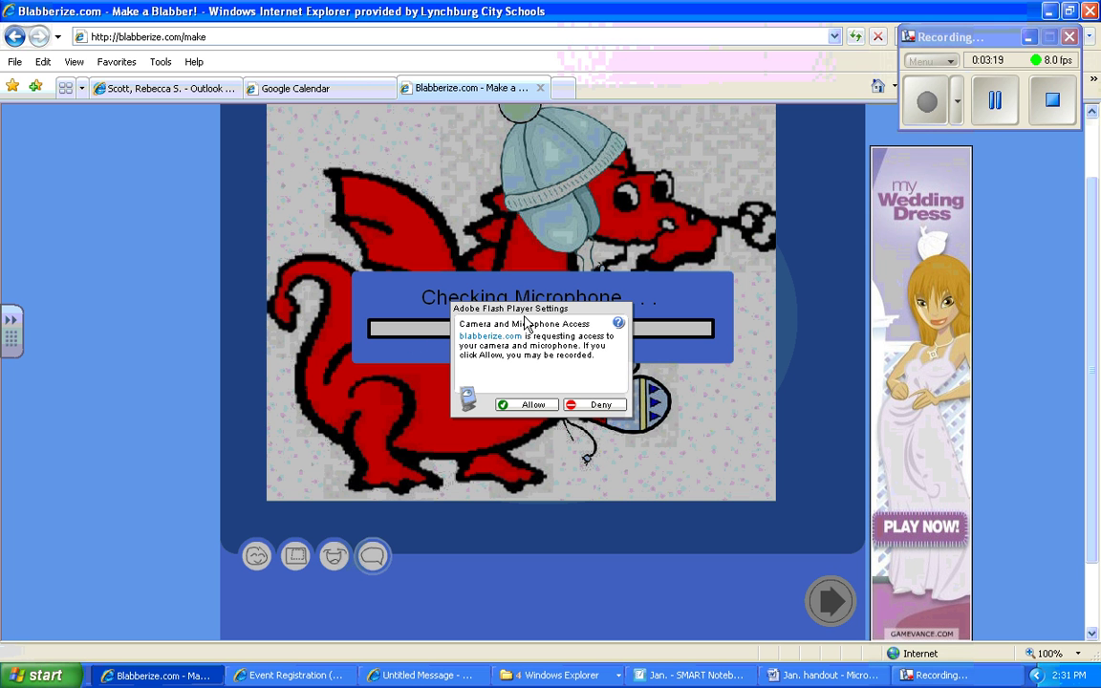
pyautogui.click(529, 405)
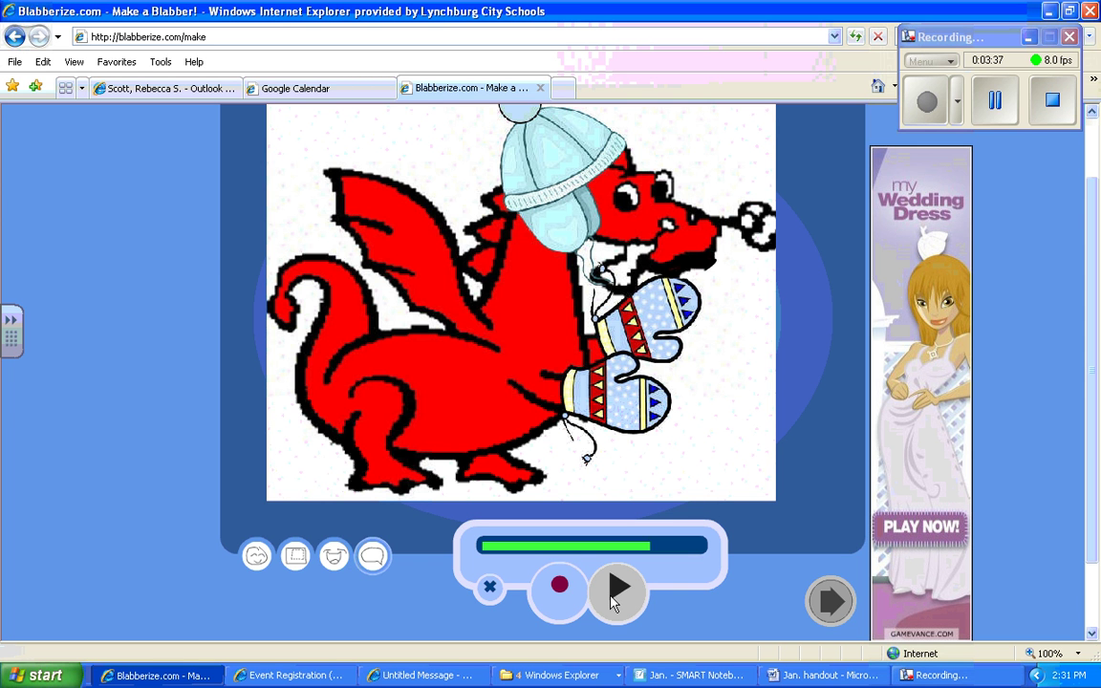
# - Record a short microphone clip for the dragon, play it back and discard it
pyautogui.click(560, 589)
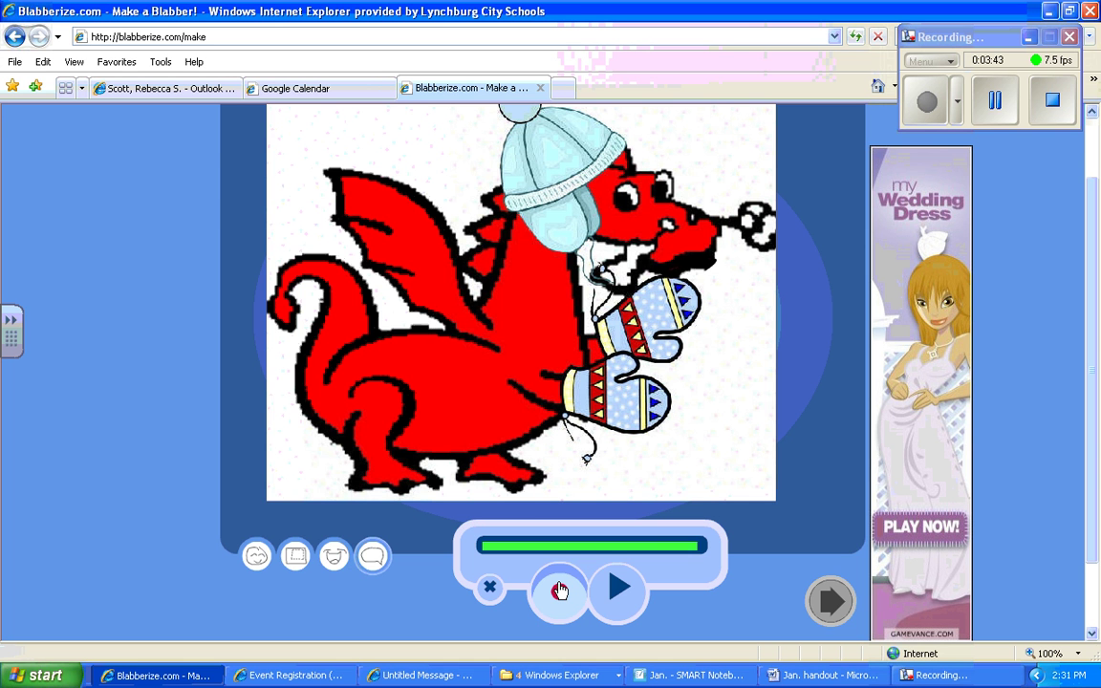
pyautogui.click(560, 590)
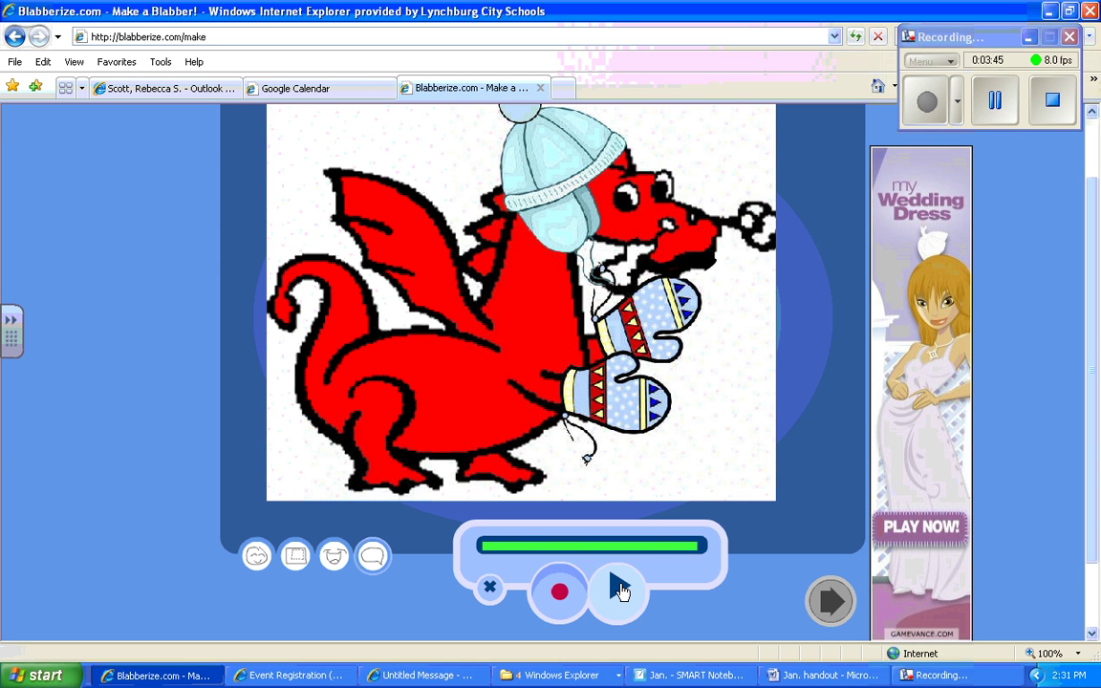
pyautogui.click(618, 591)
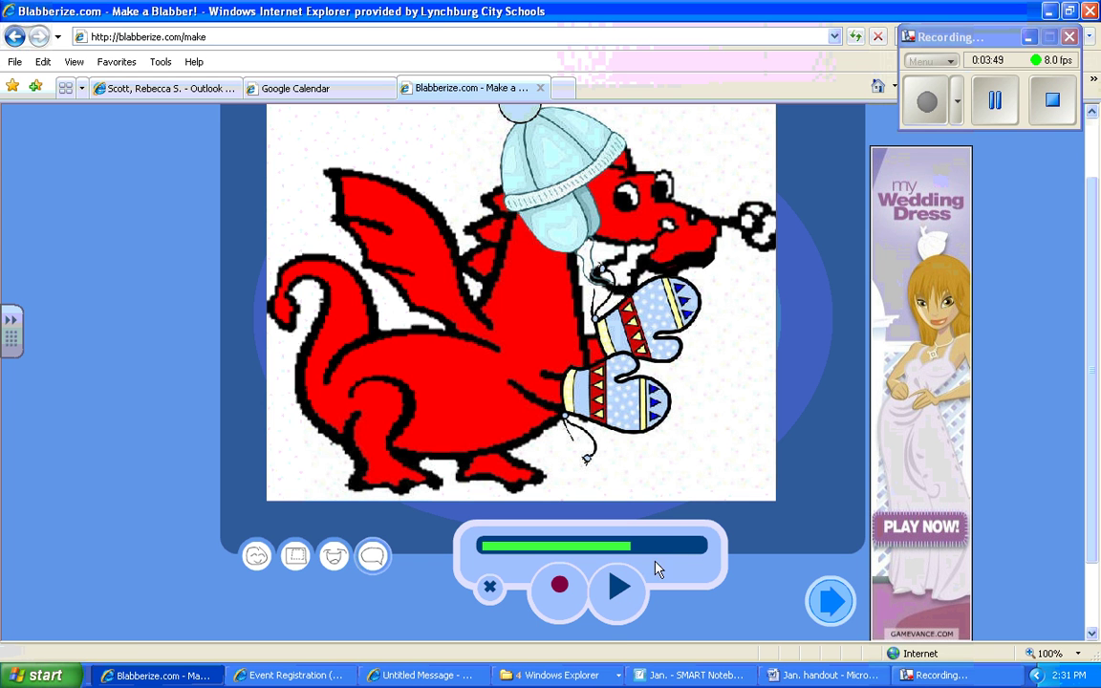
pyautogui.click(490, 590)
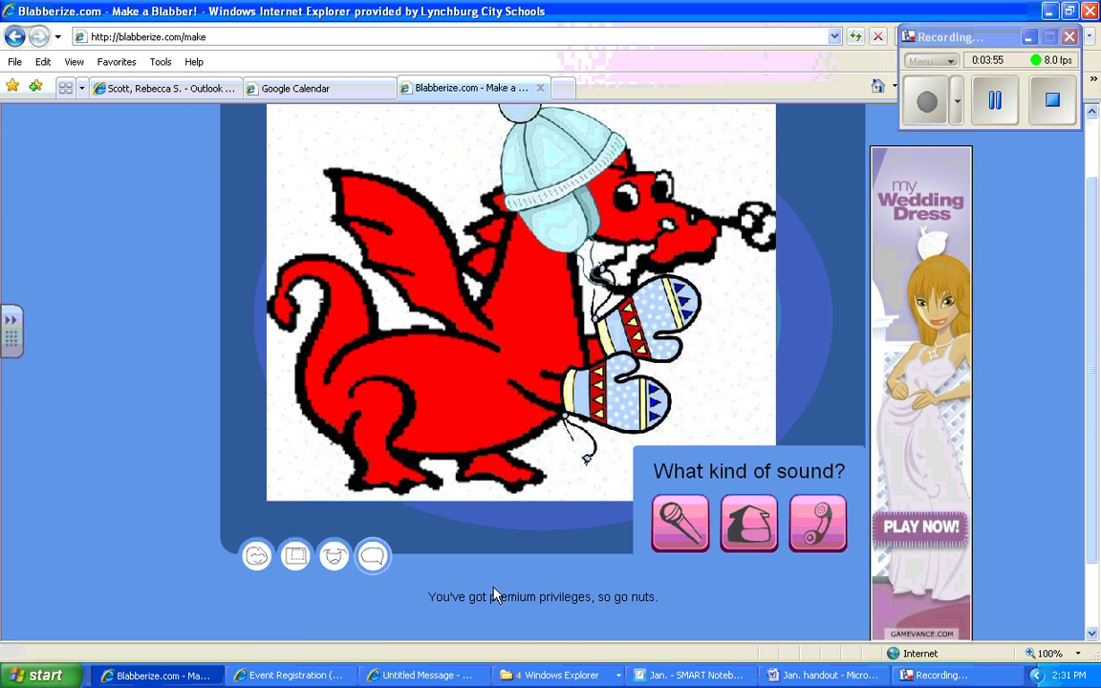
pyautogui.scroll(2, 494, 595)
pyautogui.scroll(-4, 494, 594)
pyautogui.scroll(4, 495, 595)
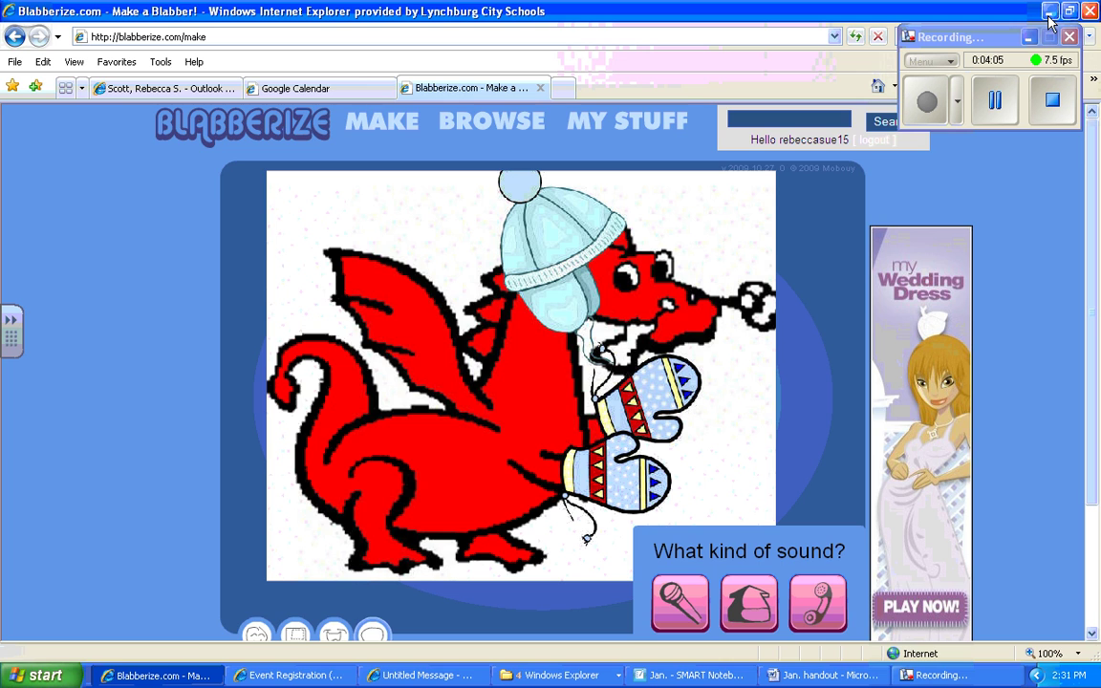
# - Open Windows Sound Recorder, look at its recording and saving commands, close it and switch back to the Blabberize page
pyautogui.press('super+d')
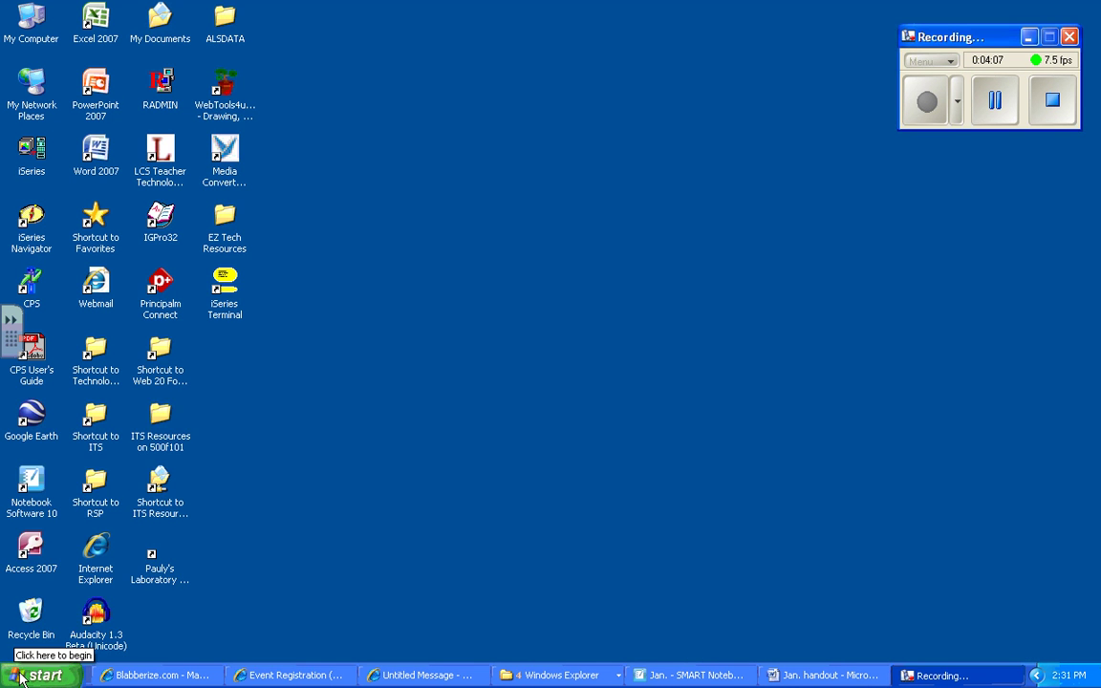
pyautogui.click(21, 677)
pyautogui.click(65, 617)
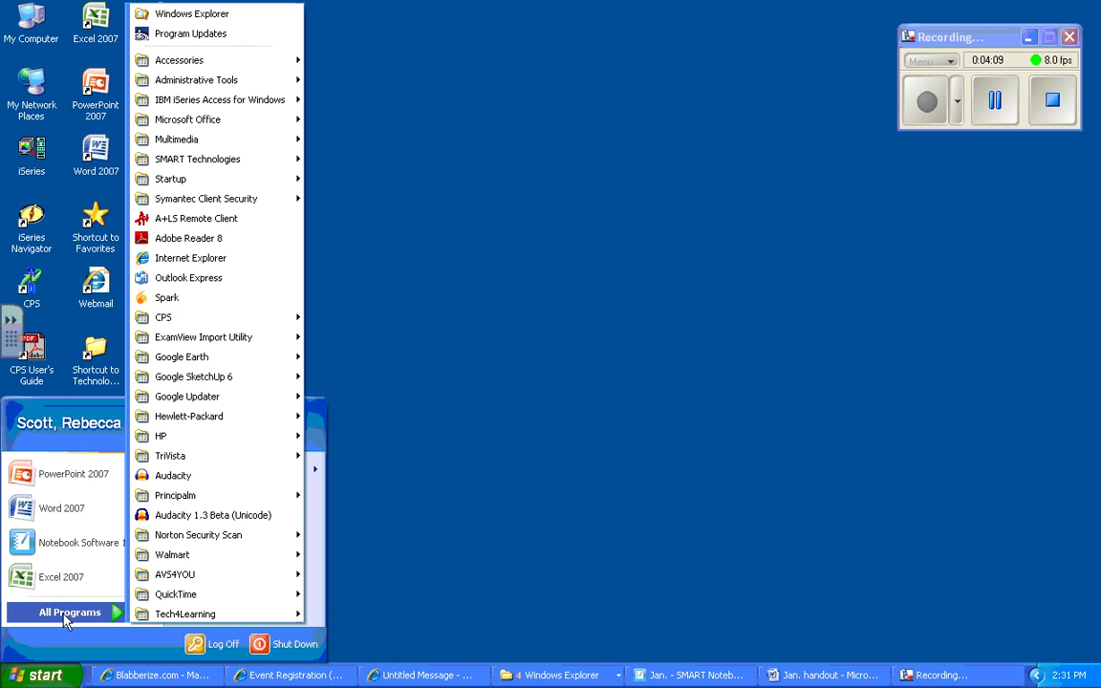
pyautogui.moveTo(306, 141)
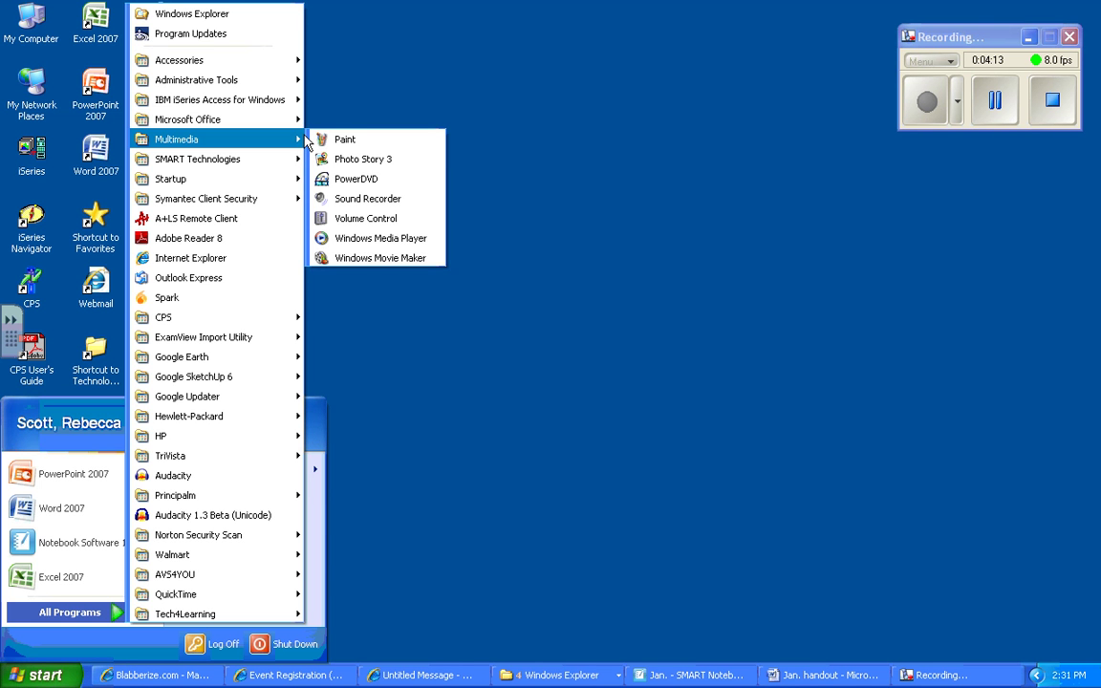
pyautogui.click(330, 200)
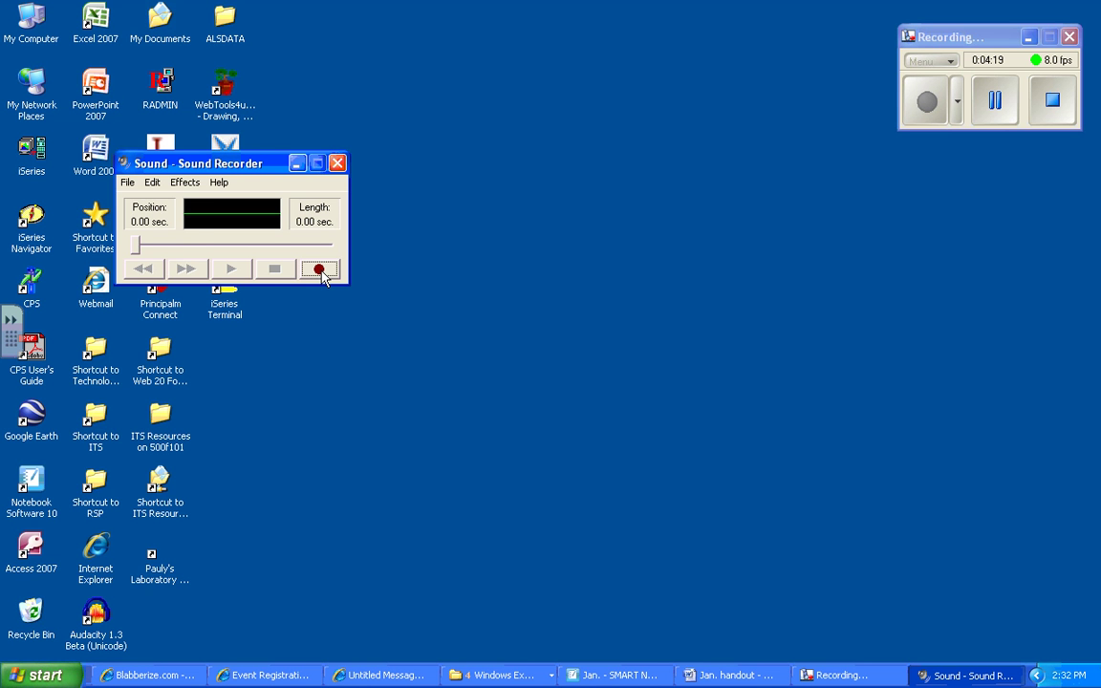
pyautogui.click(127, 182)
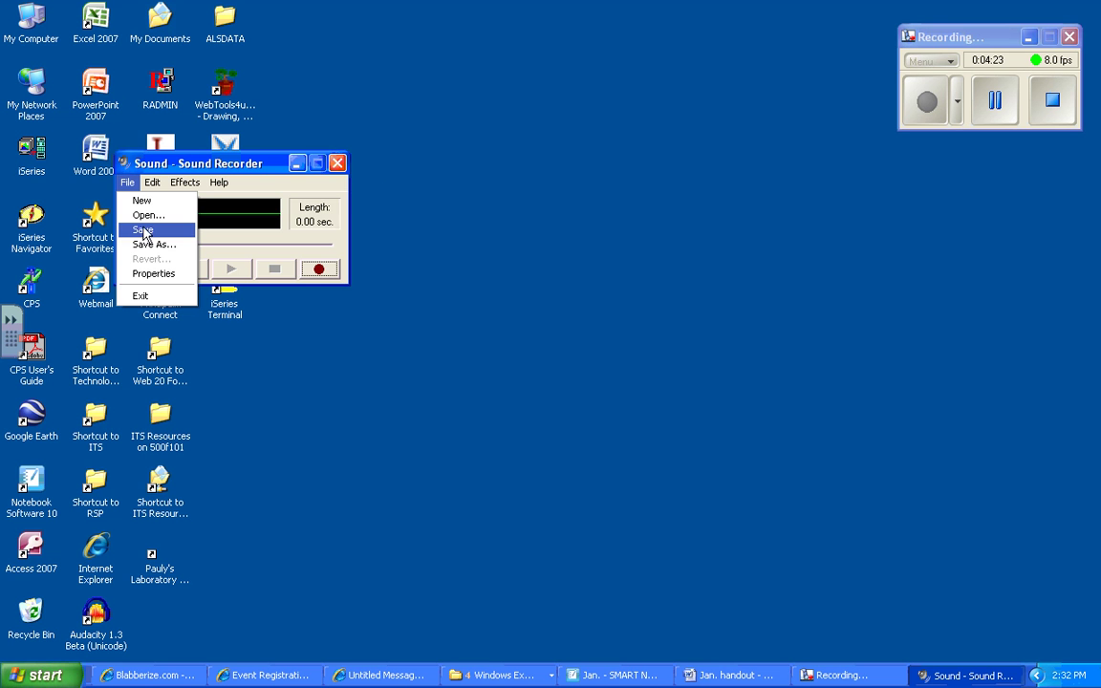
pyautogui.click(336, 164)
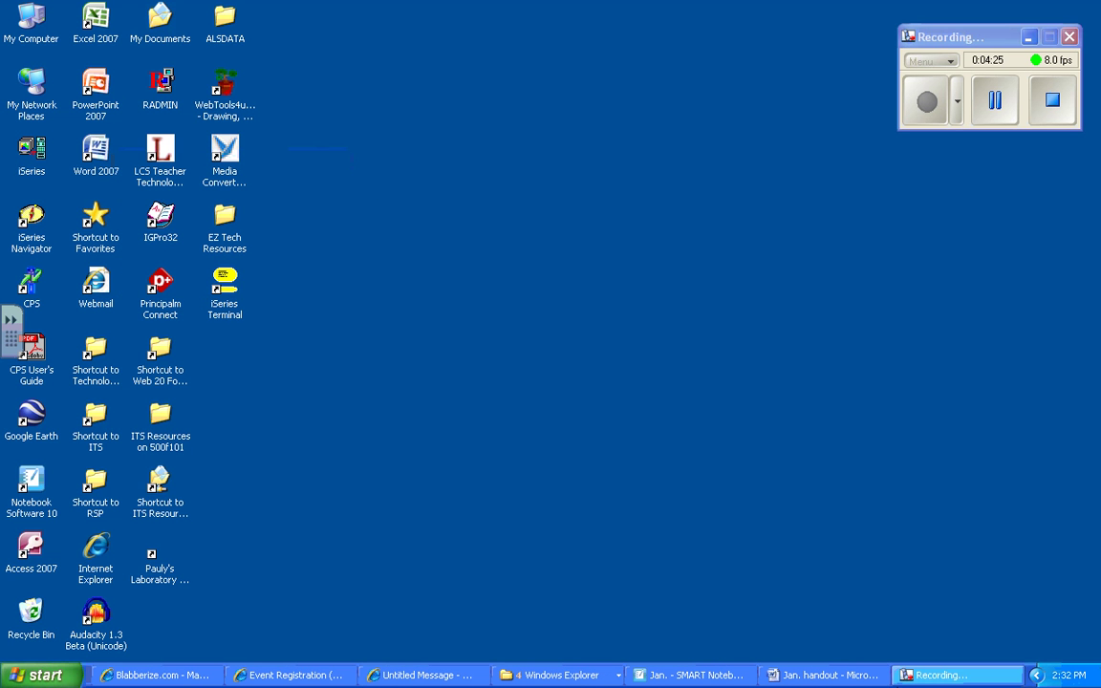
pyautogui.click(153, 675)
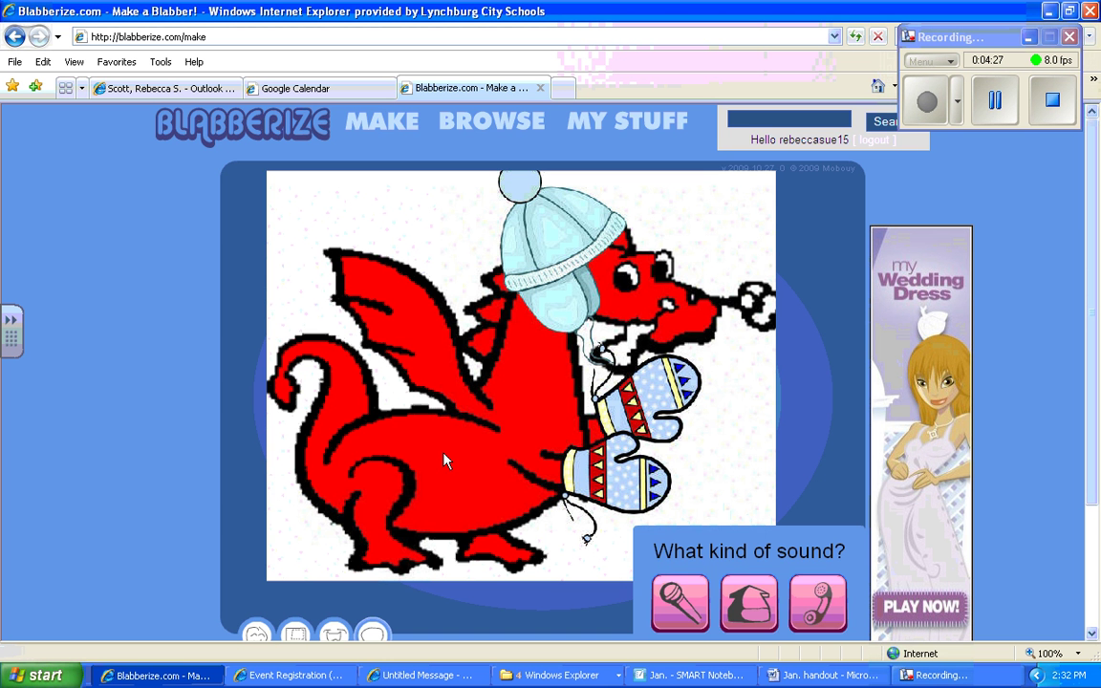
pyautogui.click(750, 601)
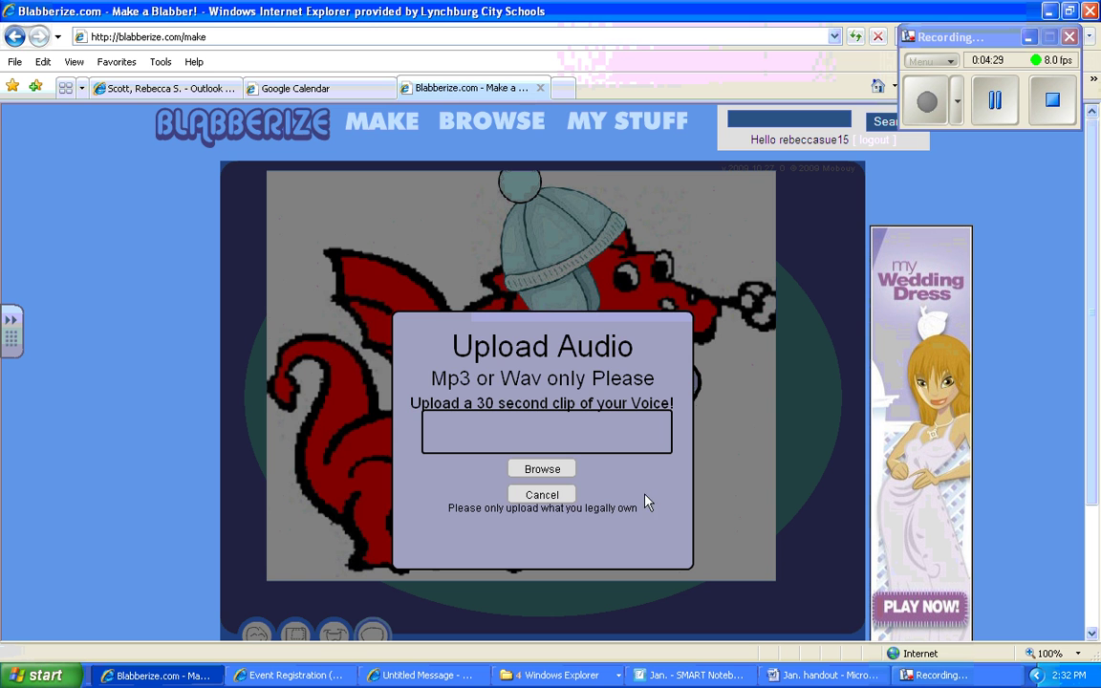
pyautogui.click(551, 468)
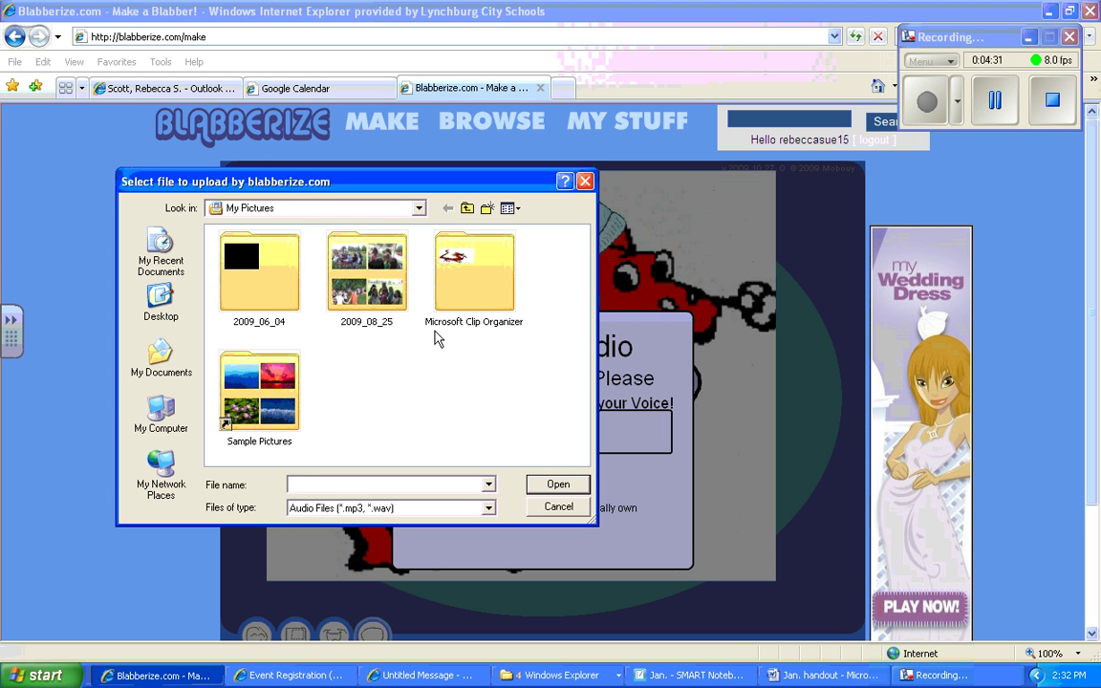
pyautogui.click(584, 181)
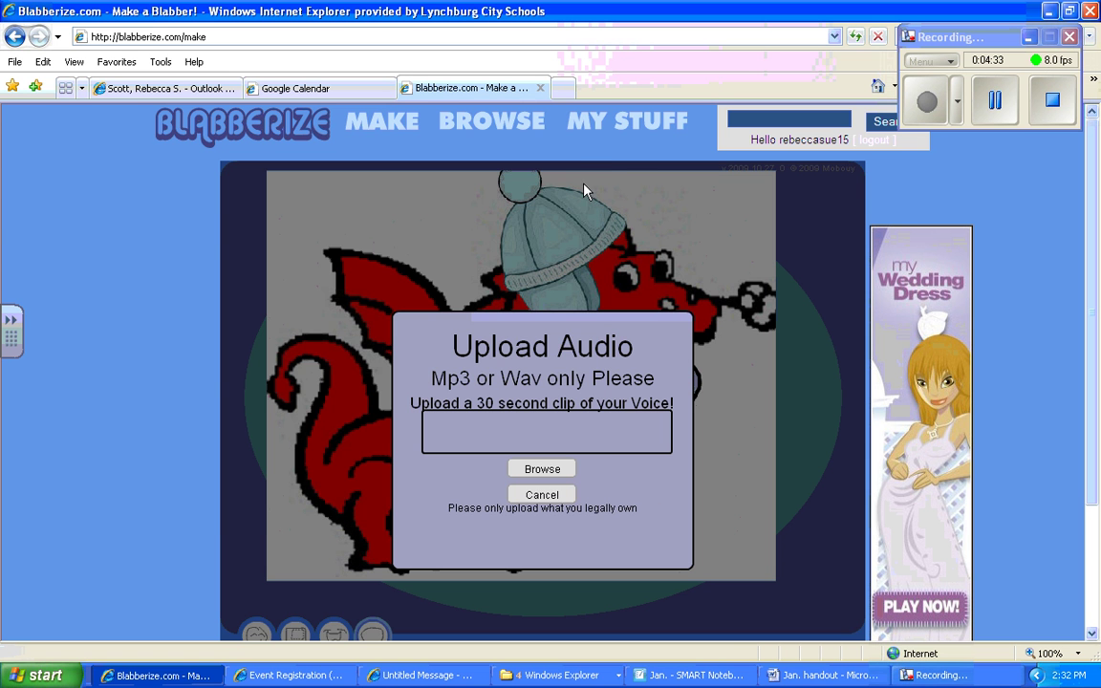
pyautogui.click(566, 495)
# - Record a short microphone clip as the dragon's sound, play it back and continue to the preview stage
pyautogui.scroll(-3, 669, 478)
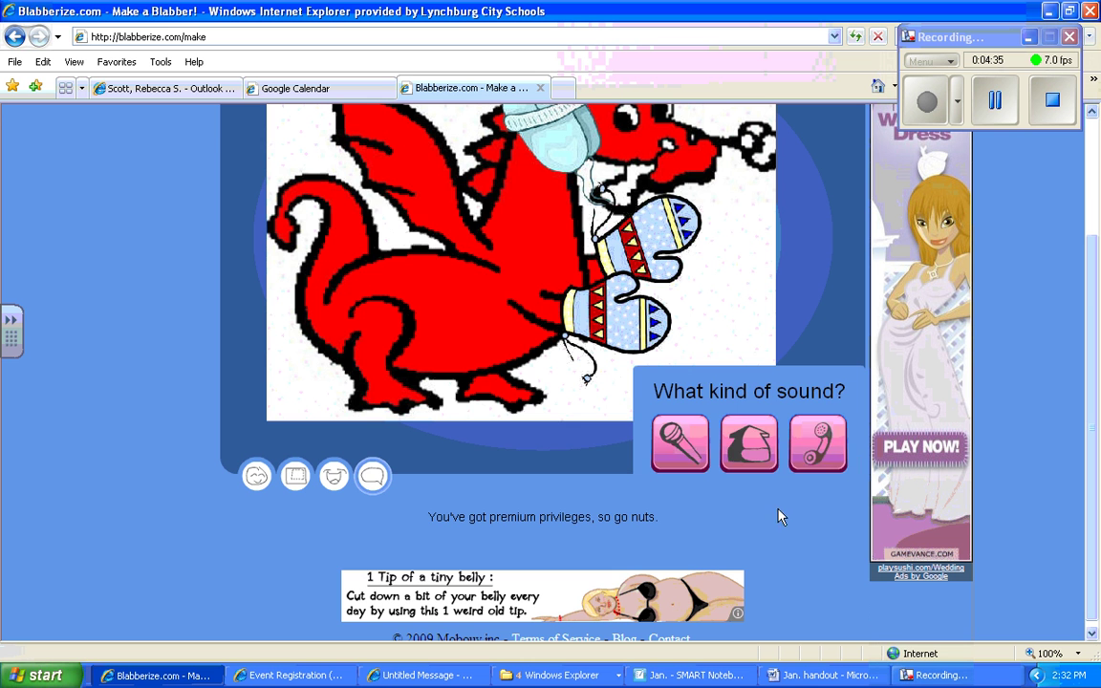
pyautogui.click(695, 462)
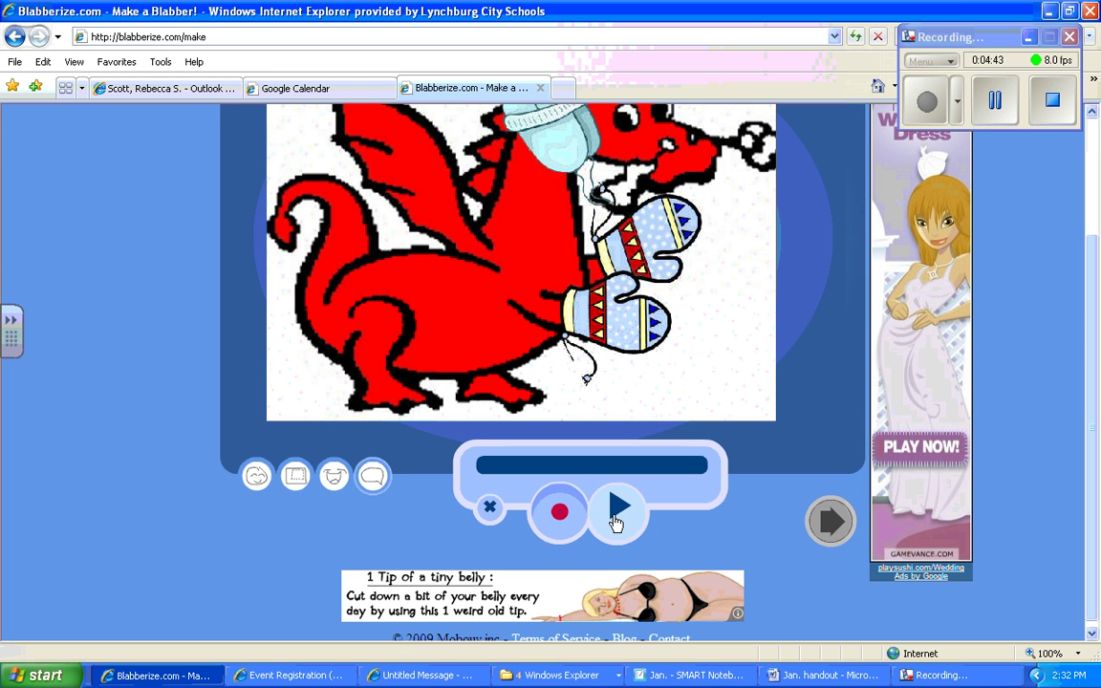
pyautogui.click(617, 516)
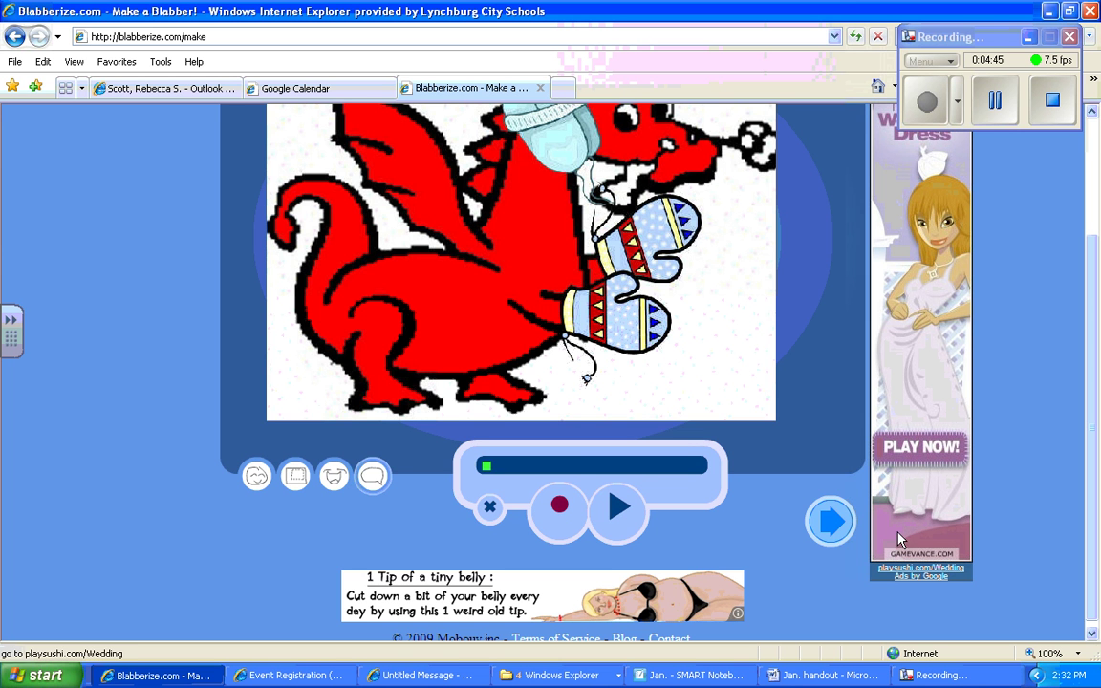
pyautogui.scroll(2, 835, 529)
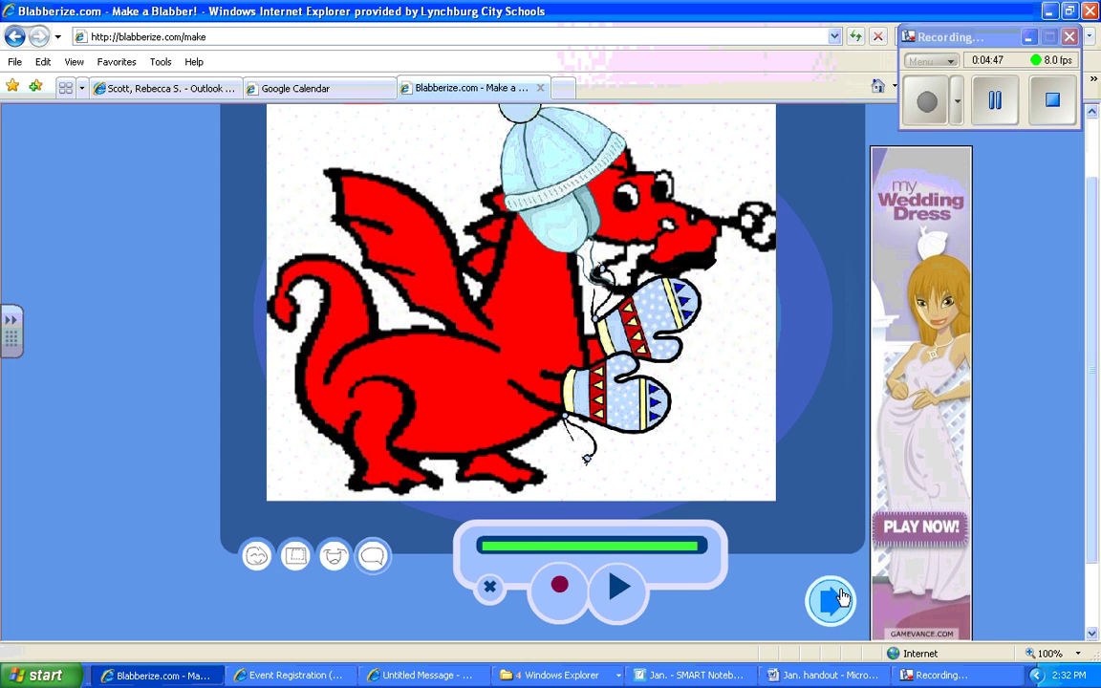
pyautogui.click(831, 600)
# - Accept the finished dragon scene from the preview stage
pyautogui.scroll(2, 818, 562)
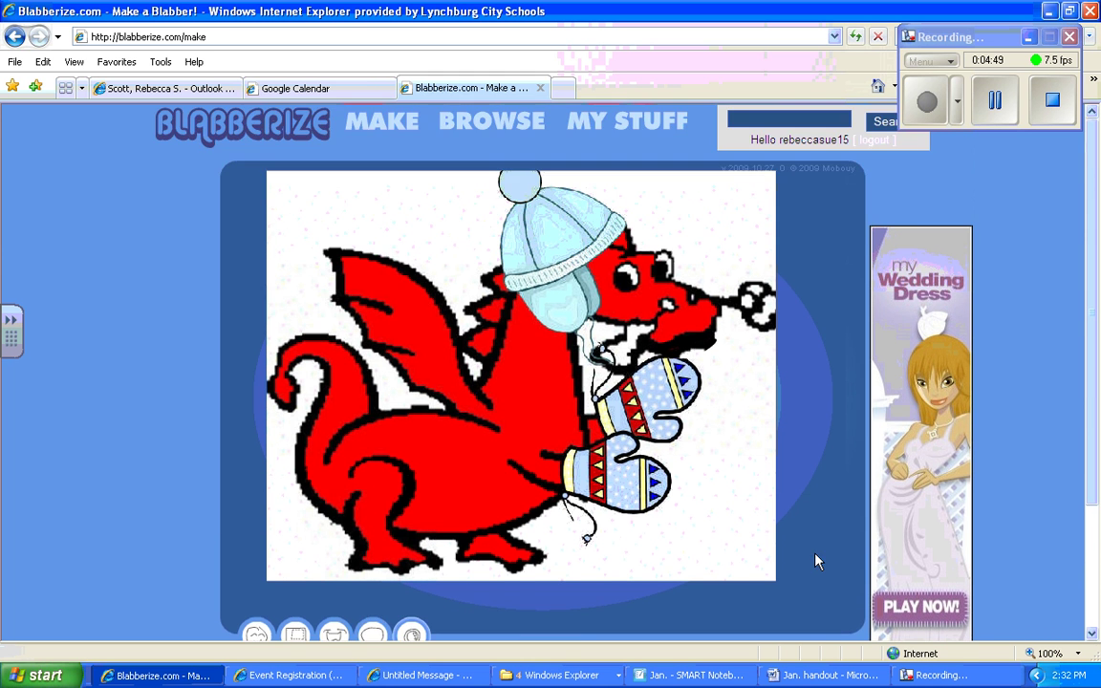
pyautogui.scroll(-2, 817, 562)
pyautogui.scroll(2, 815, 561)
pyautogui.scroll(-2, 818, 561)
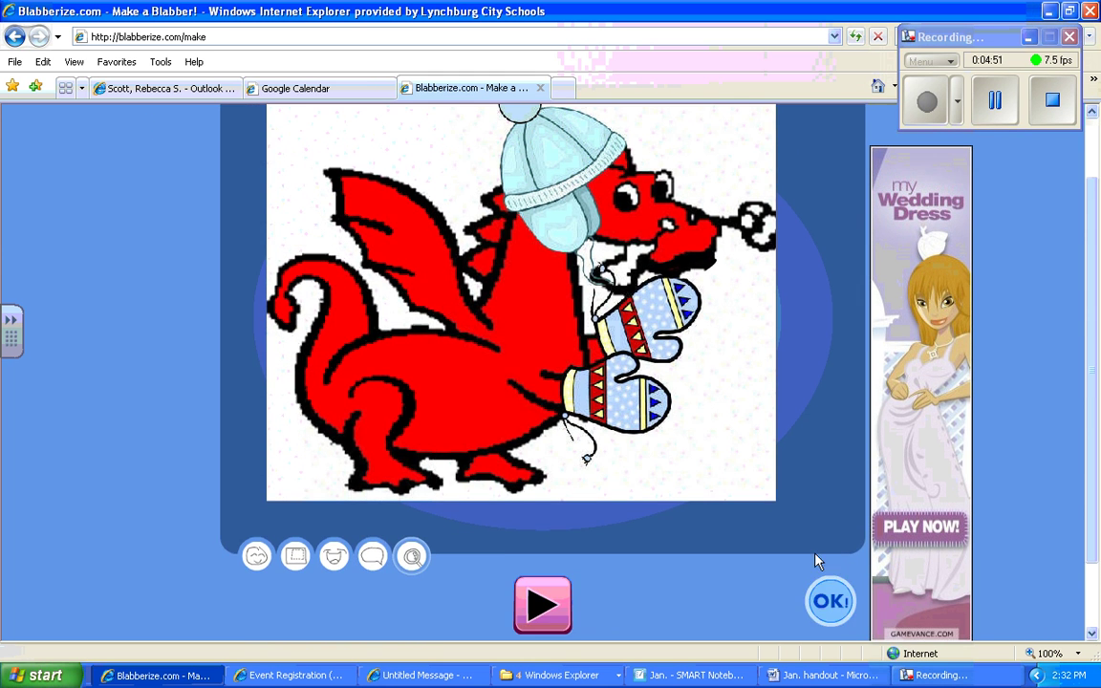
pyautogui.click(831, 603)
pyautogui.scroll(2, 807, 593)
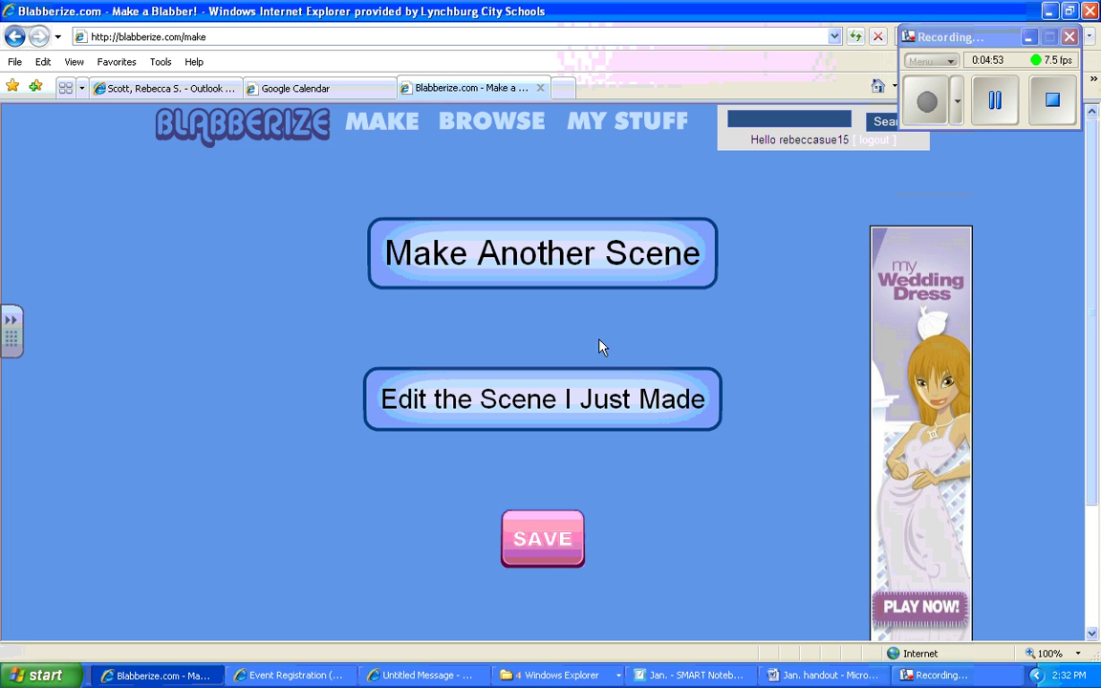
pyautogui.click(528, 259)
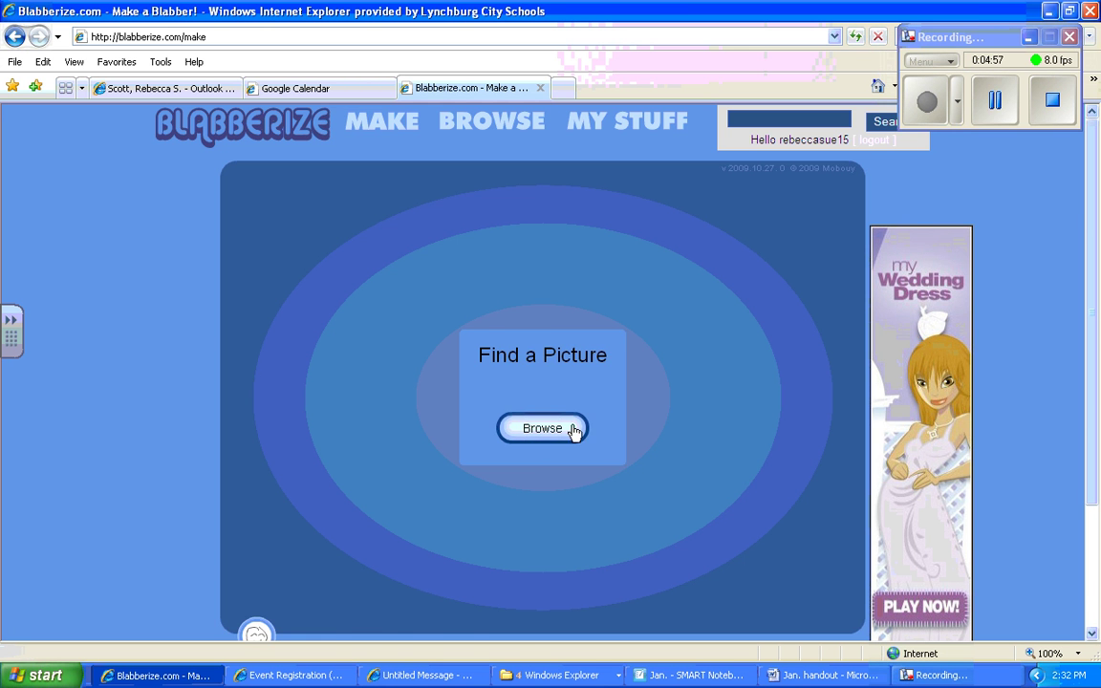
pyautogui.scroll(-4, 573, 434)
pyautogui.click(276, 544)
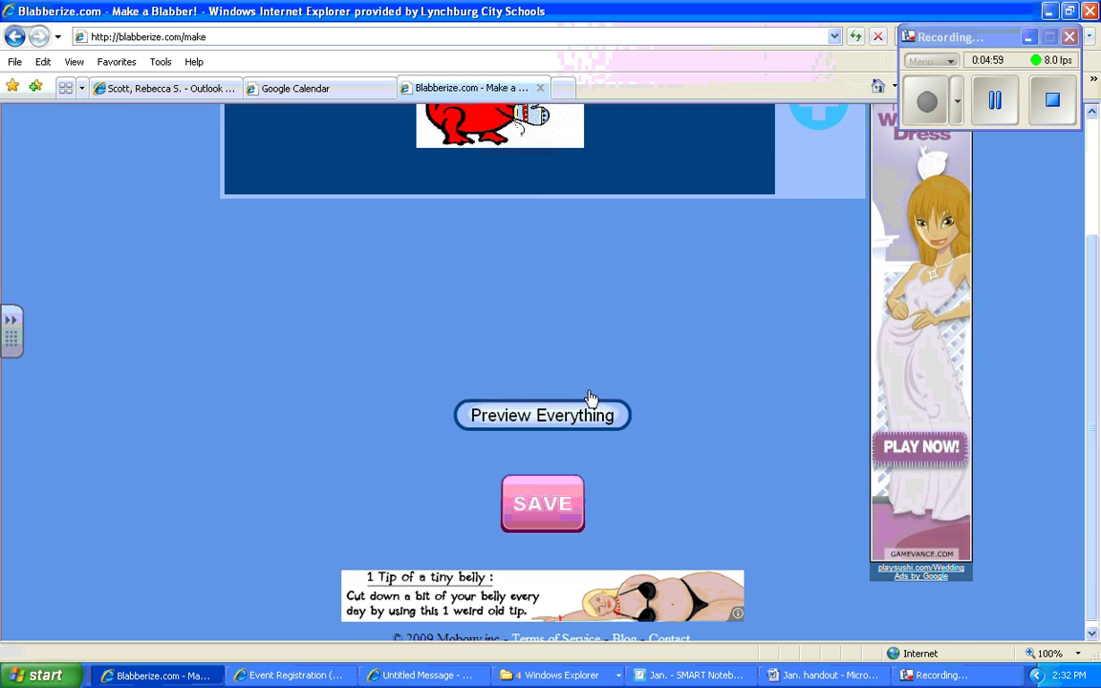
# - Start saving the blabber from the scene overview and title it "practice"
pyautogui.scroll(4, 602, 392)
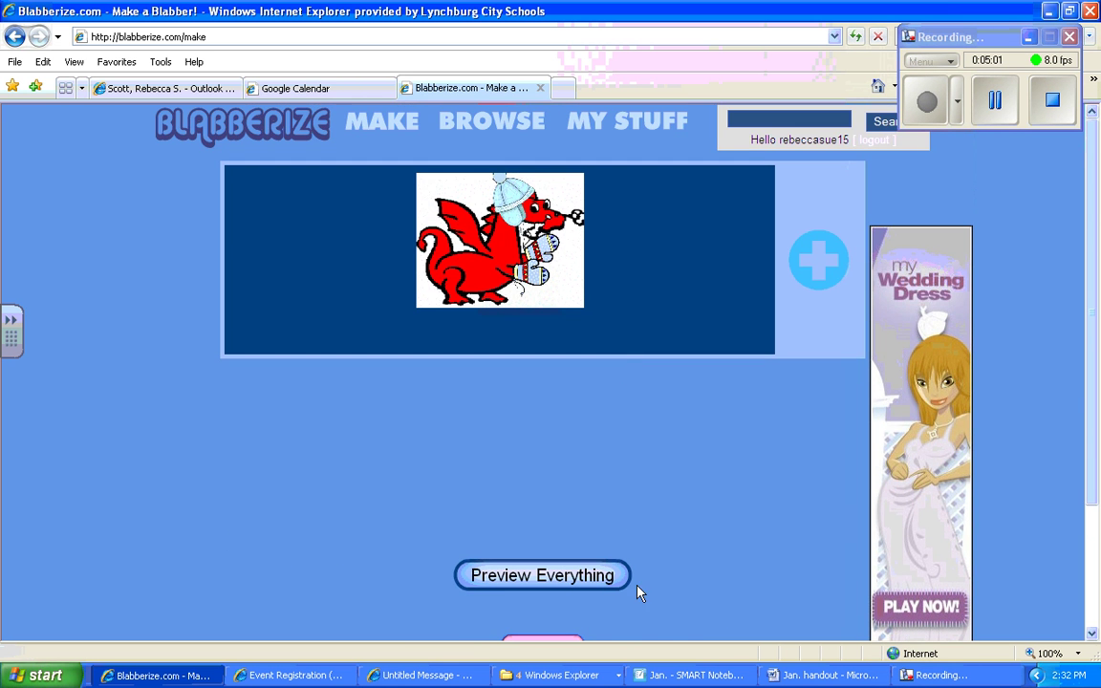
pyautogui.scroll(-4, 640, 593)
pyautogui.scroll(4, 622, 572)
pyautogui.scroll(-1, 669, 564)
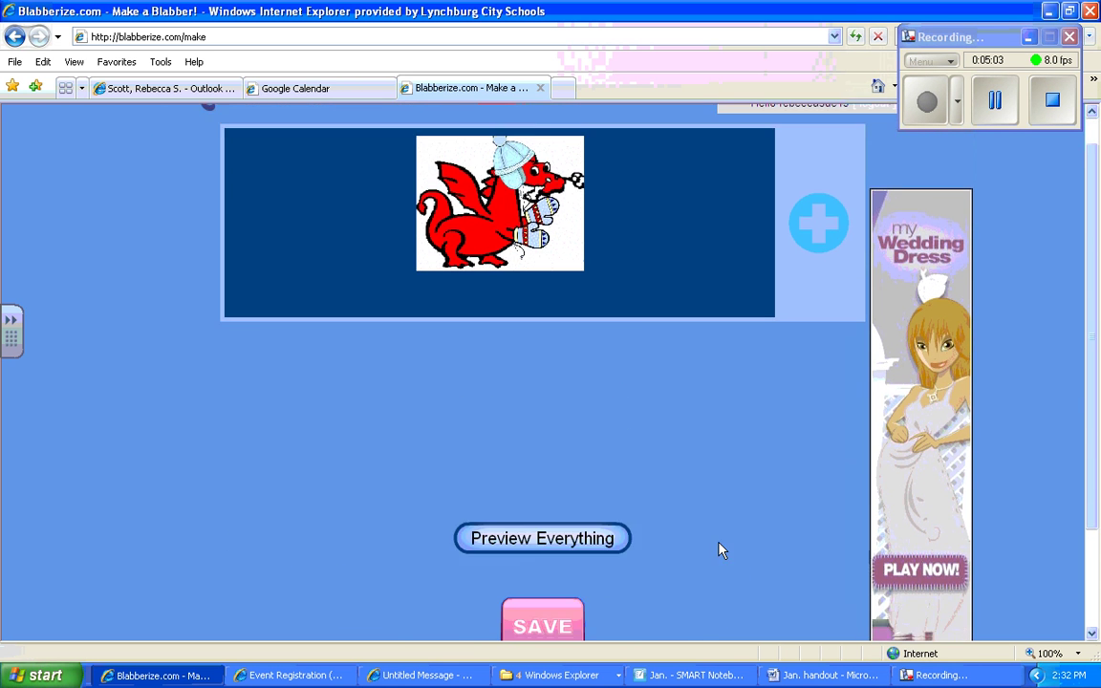
pyautogui.scroll(-3, 722, 549)
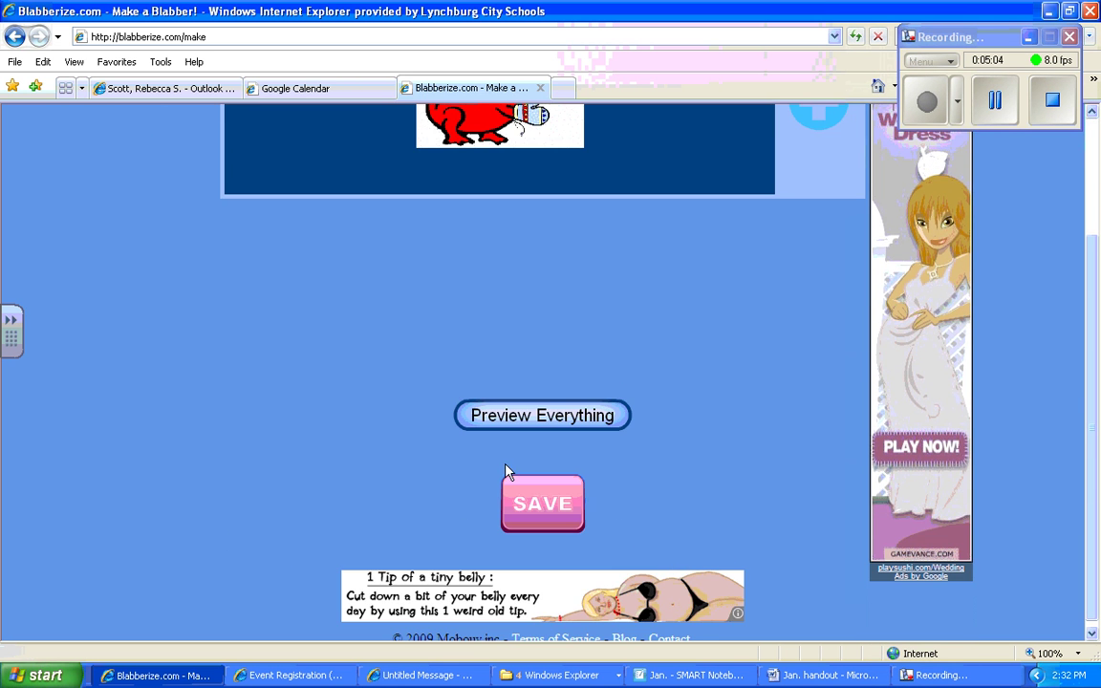
pyautogui.click(541, 507)
pyautogui.scroll(4, 583, 449)
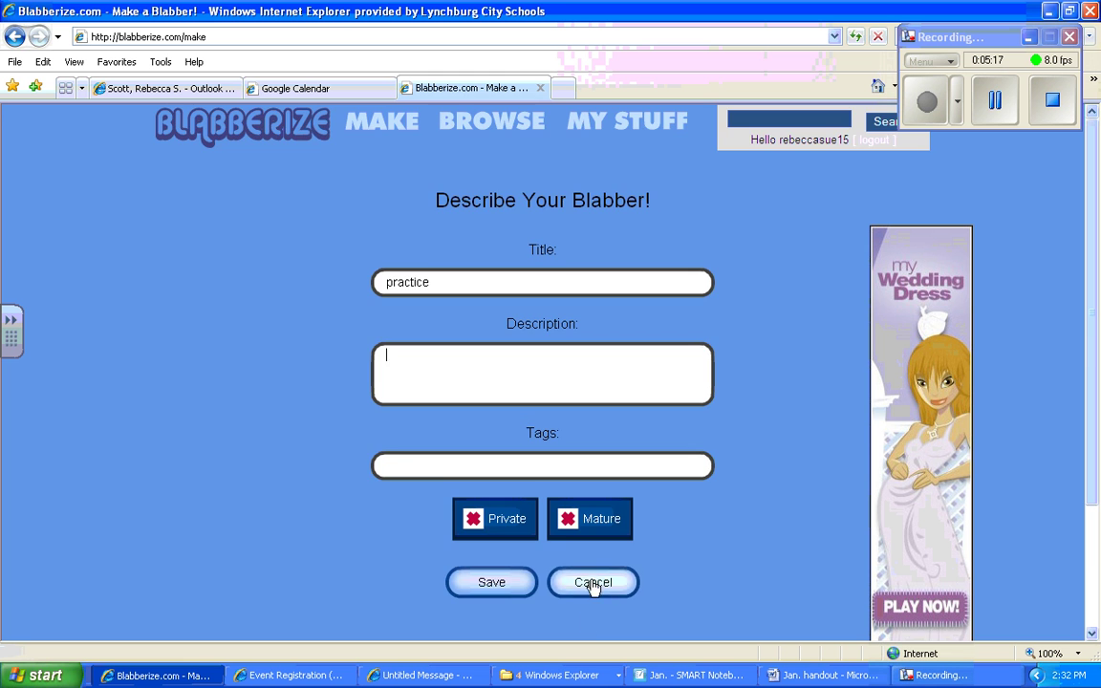
# - Make the blabber private, enter the description "dragon" and save it
pyautogui.scroll(-2, 590, 585)
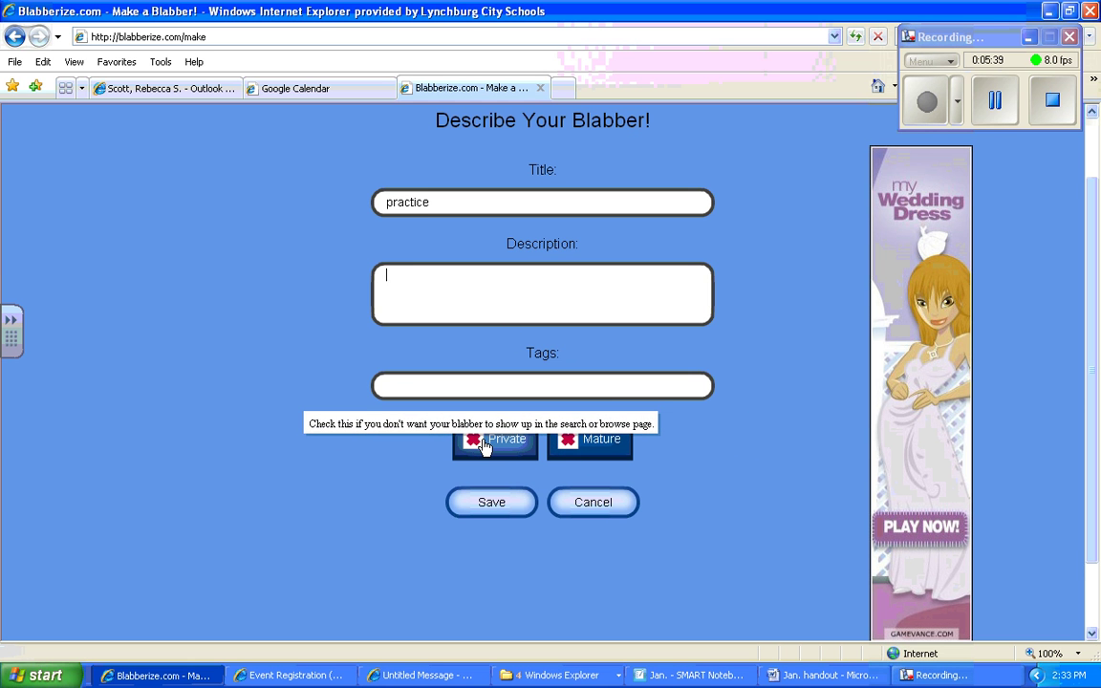
pyautogui.click(485, 444)
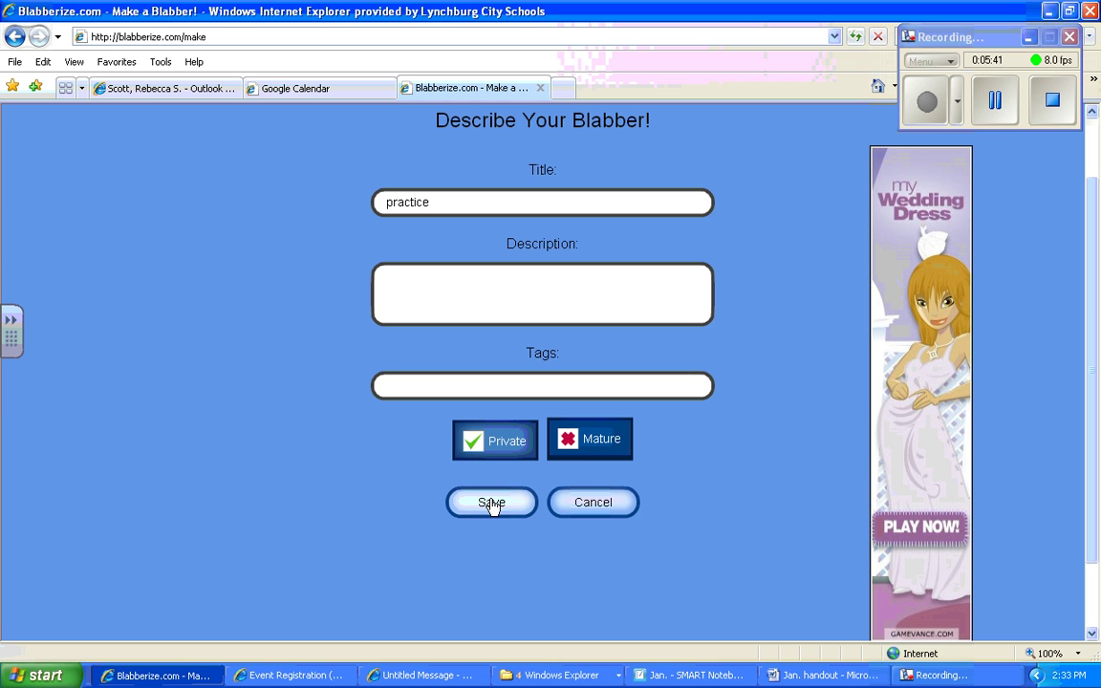
pyautogui.click(491, 504)
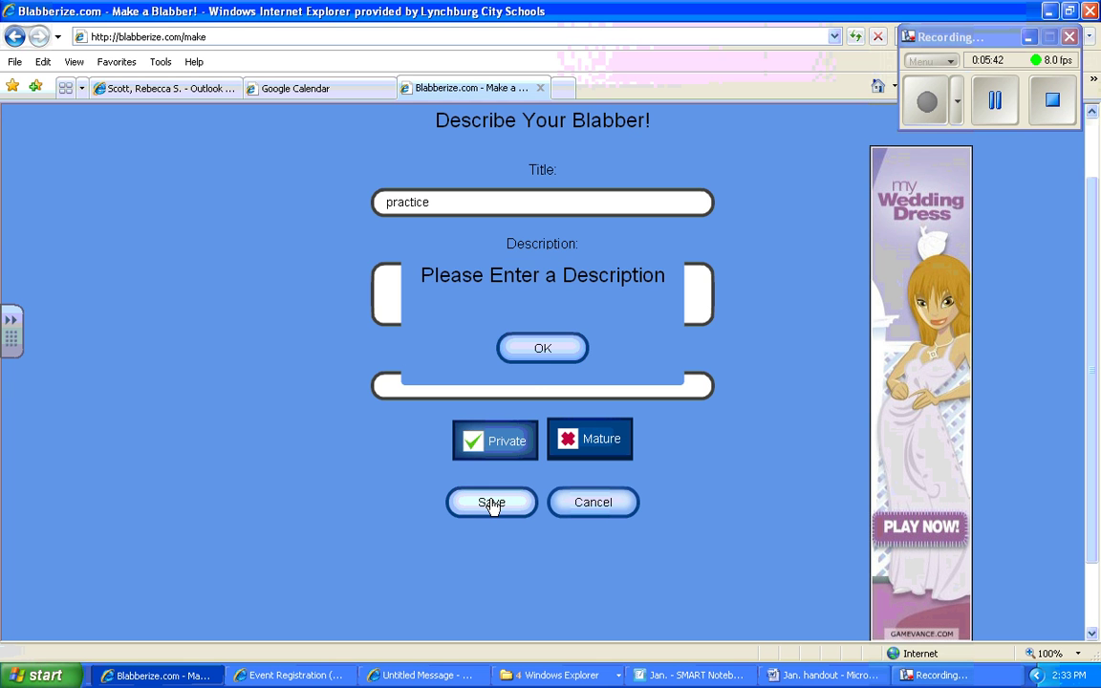
pyautogui.click(548, 350)
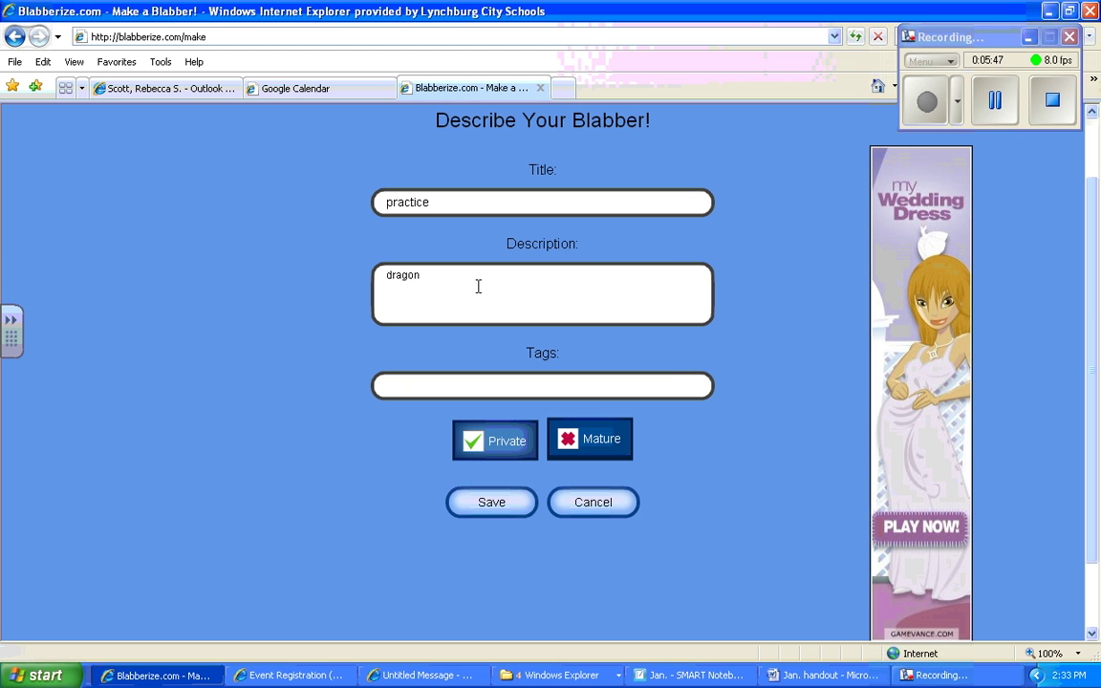
pyautogui.click(495, 507)
pyautogui.click(529, 349)
pyautogui.click(518, 502)
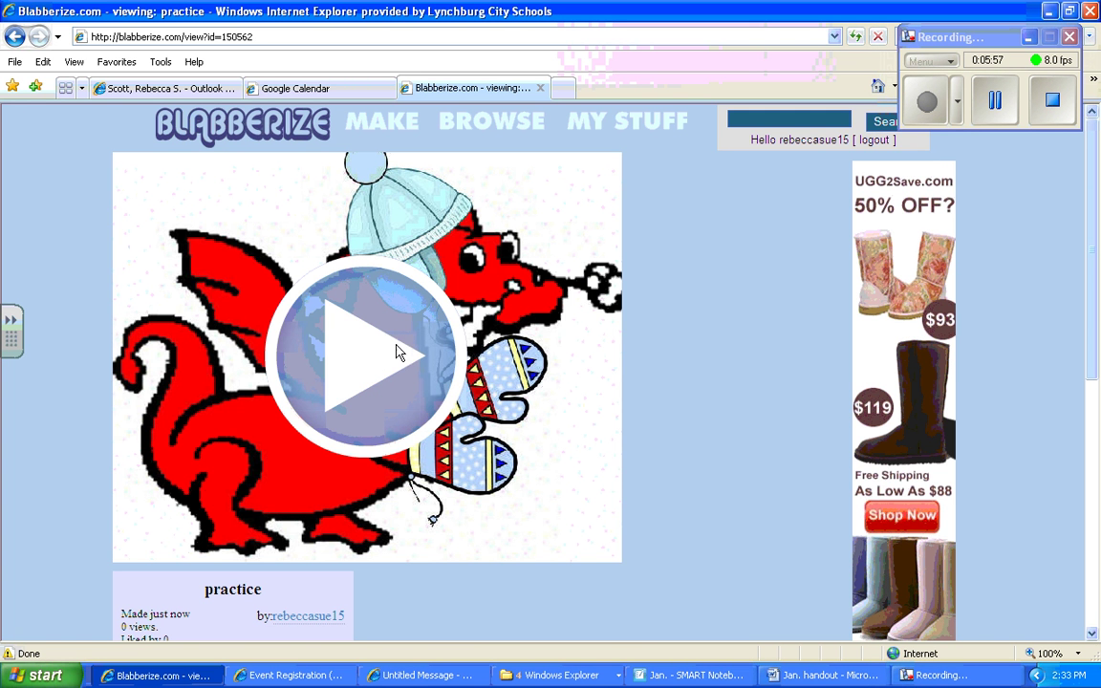
# - Examine the saved blabber's page, including its share, video, edit and delete options
pyautogui.scroll(-3, 375, 360)
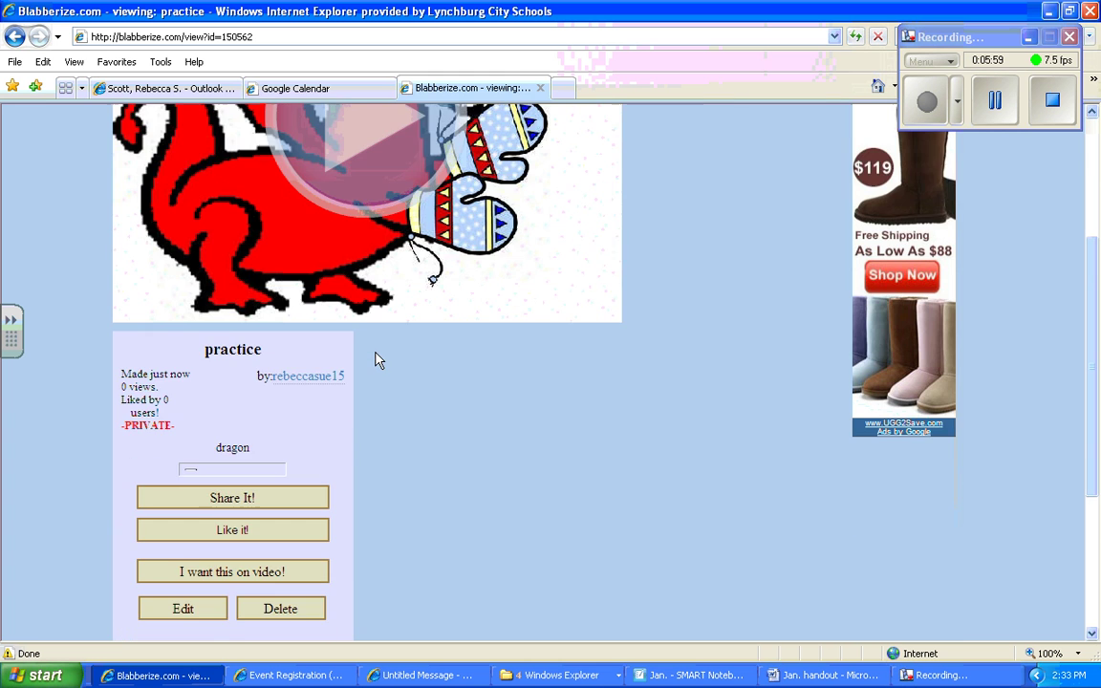
pyautogui.scroll(-1, 403, 455)
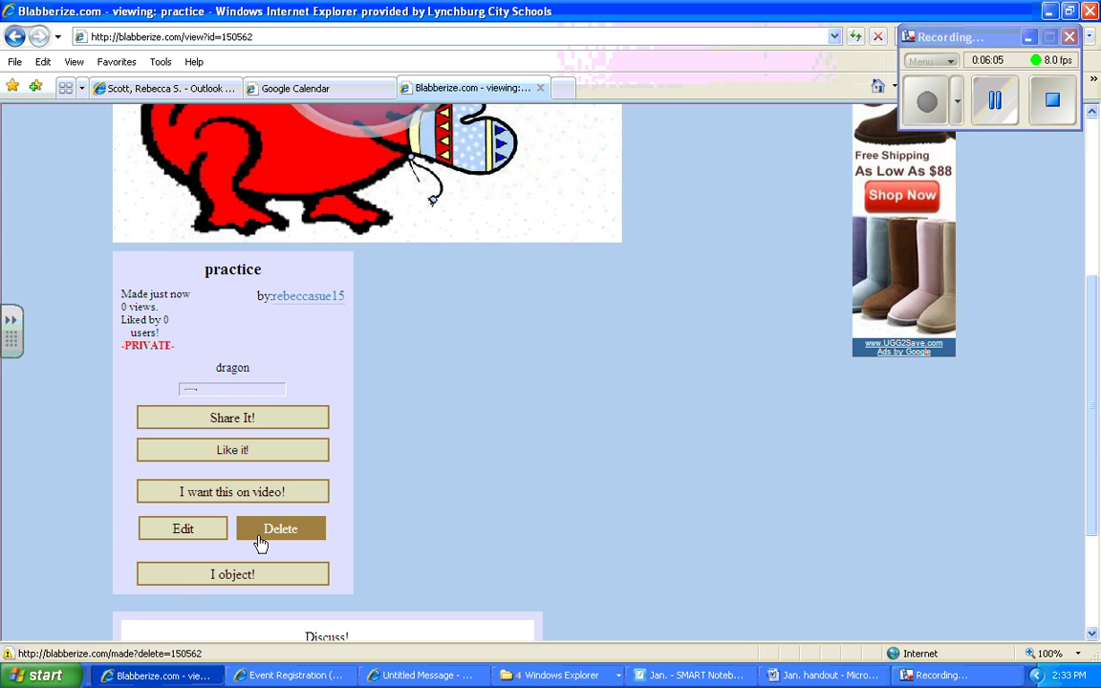
pyautogui.scroll(-2, 462, 478)
pyautogui.scroll(6, 461, 479)
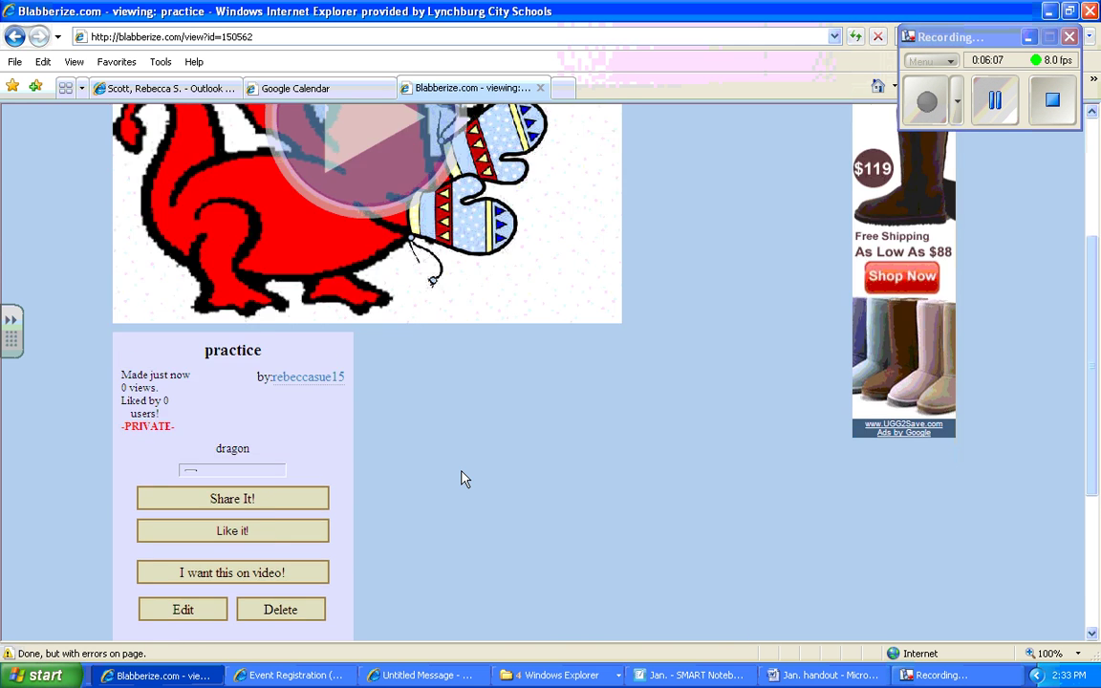
# - Go to the My Stuff page and look through the list of blabbers made with this account
pyautogui.click(639, 124)
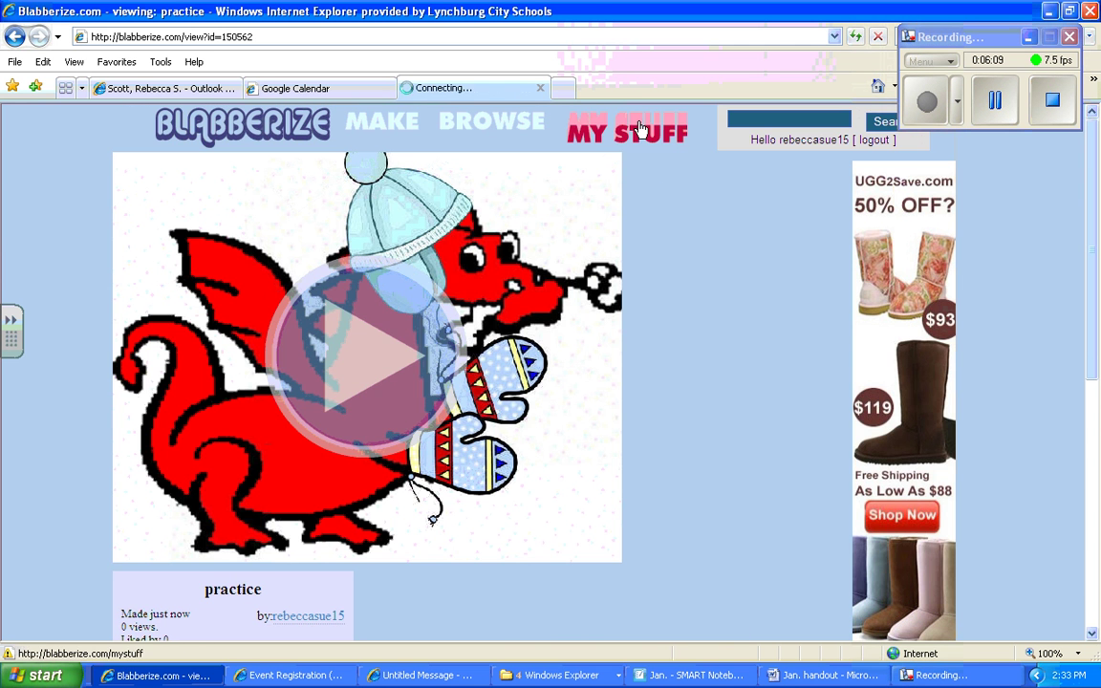
pyautogui.scroll(-1, 685, 460)
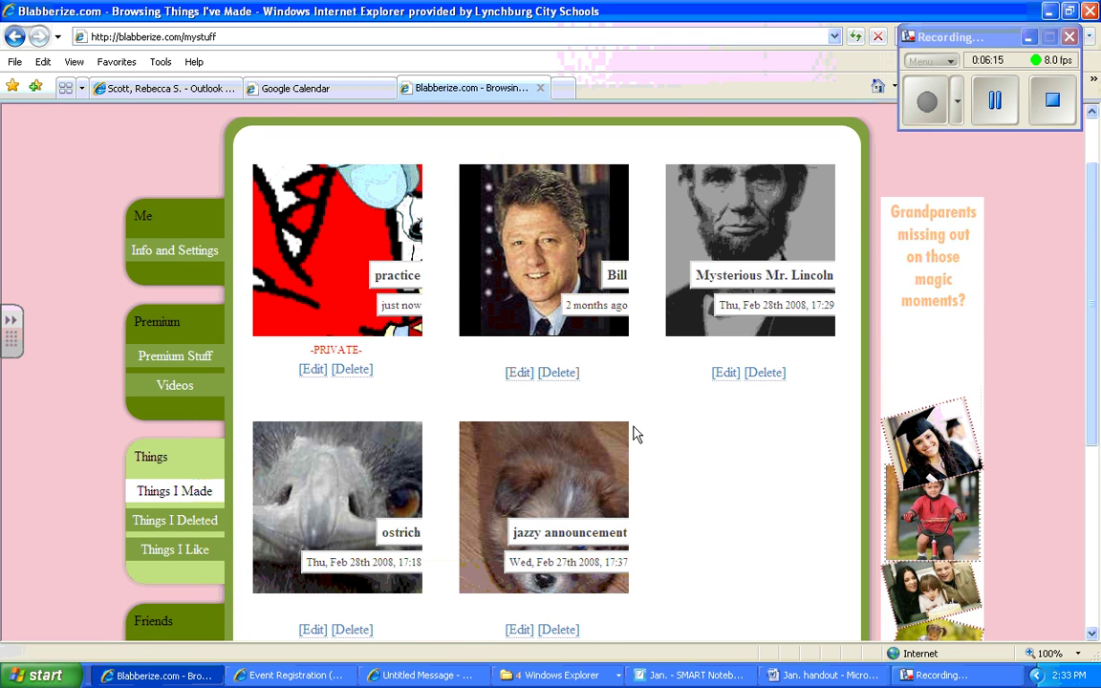
pyautogui.scroll(-2, 634, 435)
pyautogui.scroll(1, 634, 435)
pyautogui.scroll(-2, 300, 455)
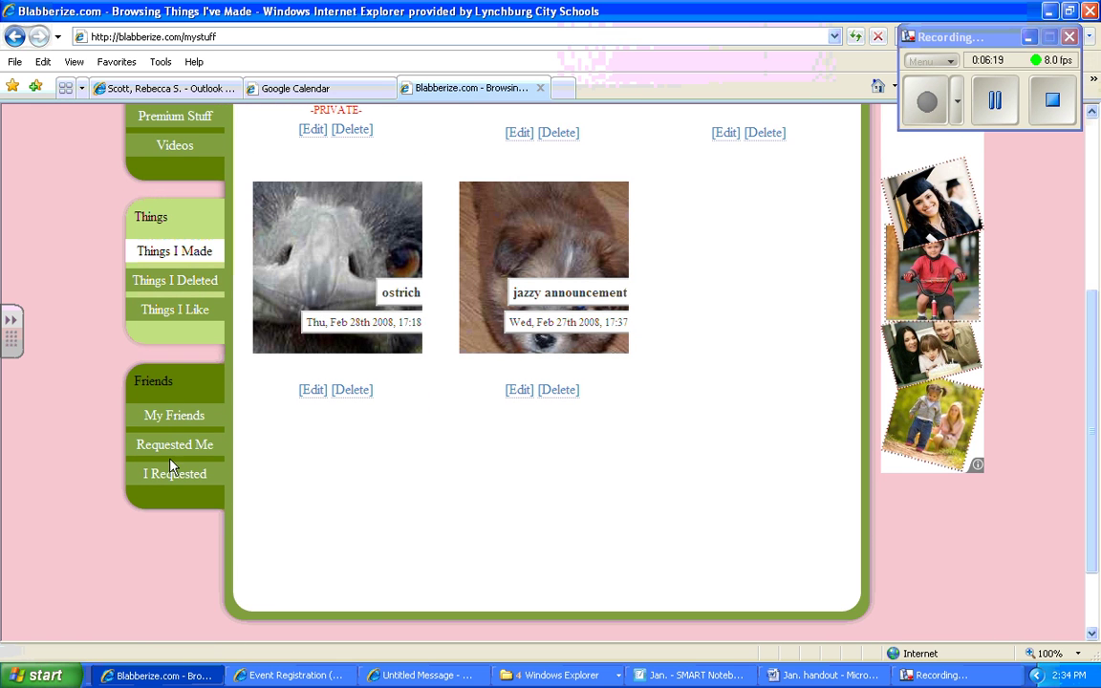
pyautogui.scroll(2, 593, 455)
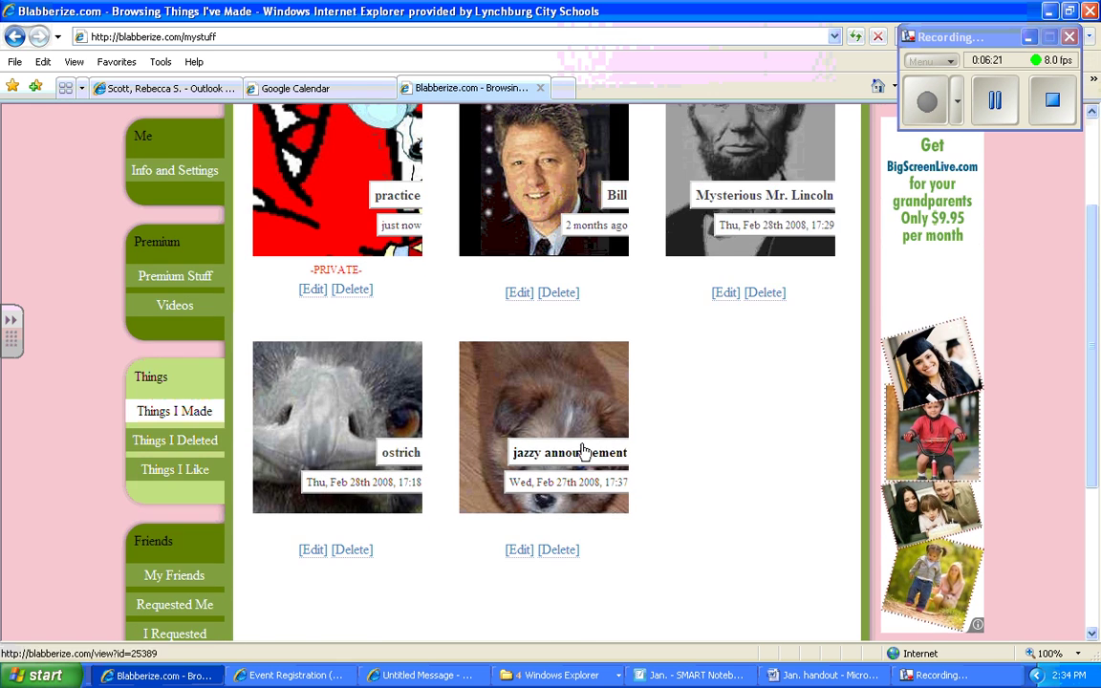
pyautogui.scroll(1, 585, 451)
pyautogui.scroll(-3, 646, 418)
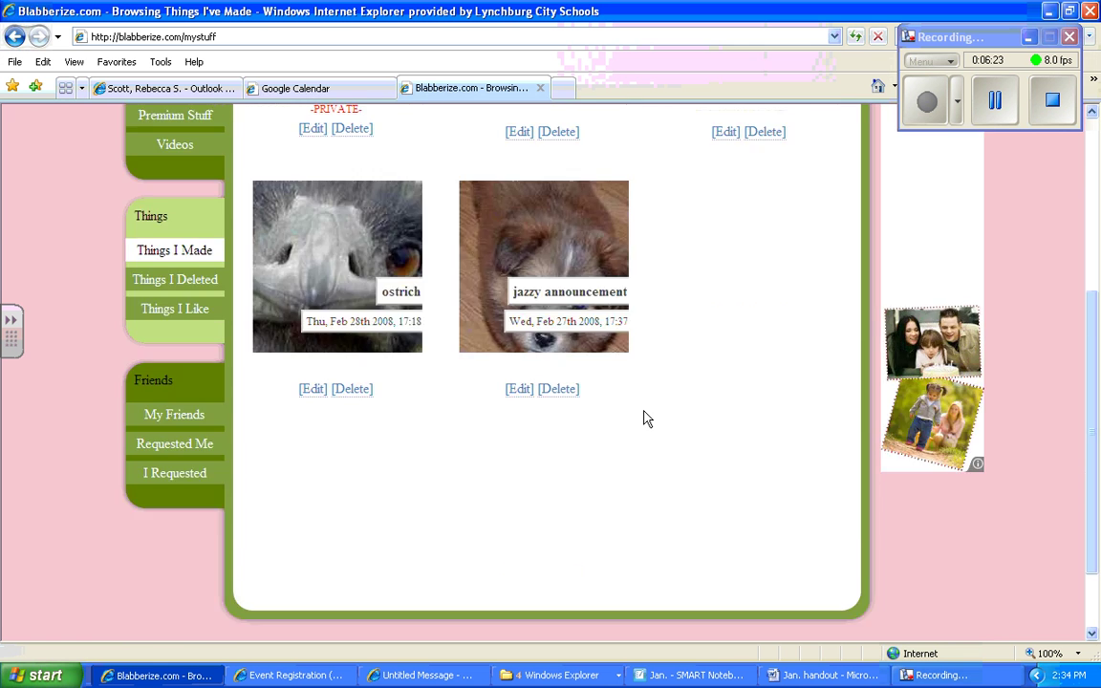
pyautogui.scroll(4, 650, 418)
pyautogui.scroll(-1, 669, 412)
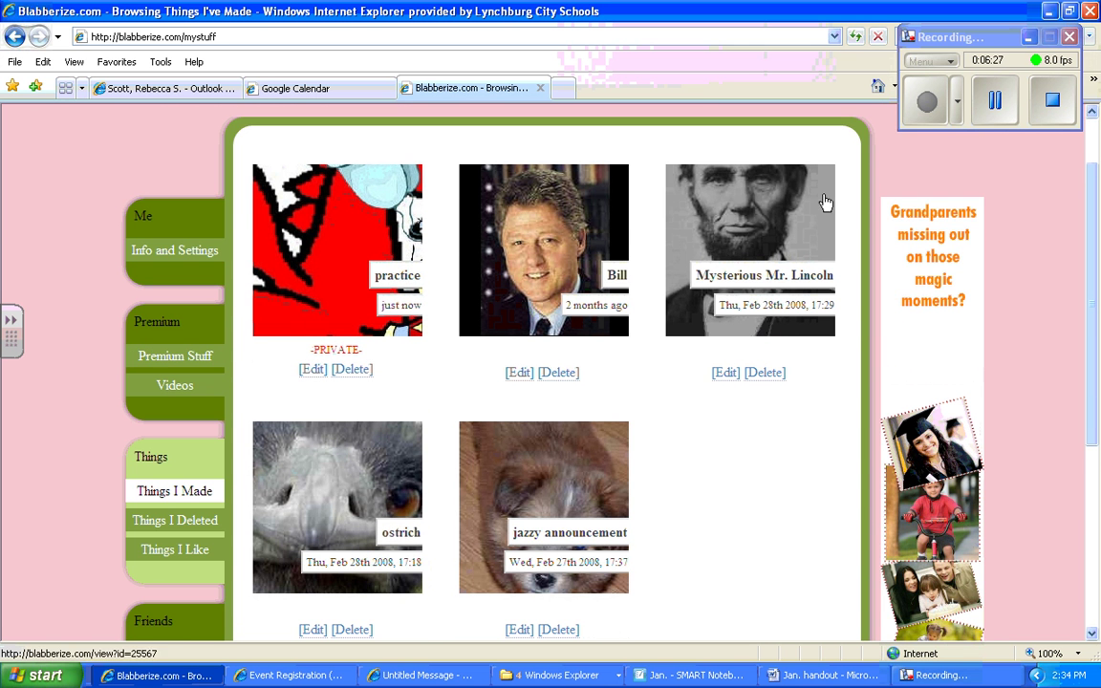
pyautogui.scroll(1, 443, 369)
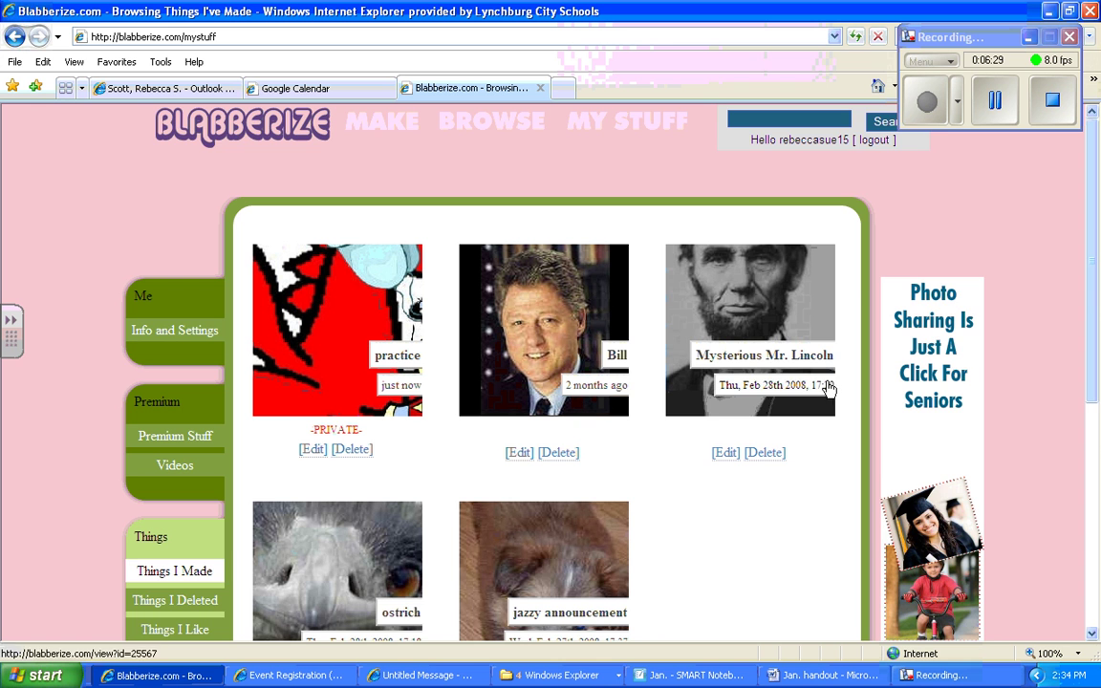
pyautogui.scroll(-1, 290, 516)
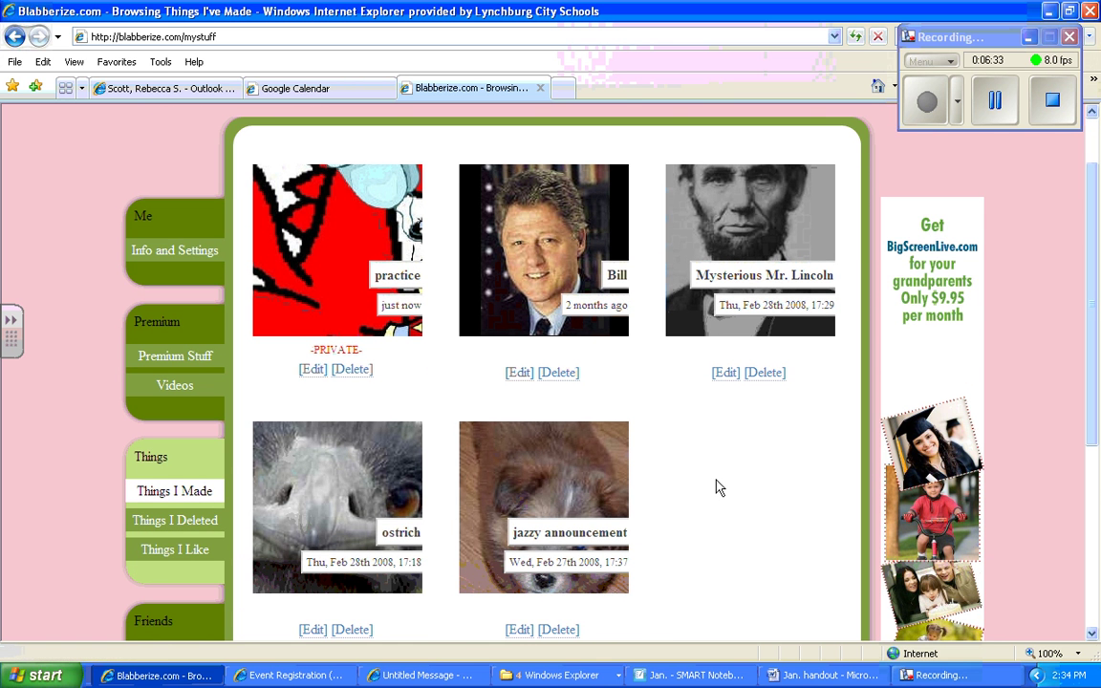
pyautogui.scroll(-3, 720, 487)
pyautogui.scroll(4, 720, 488)
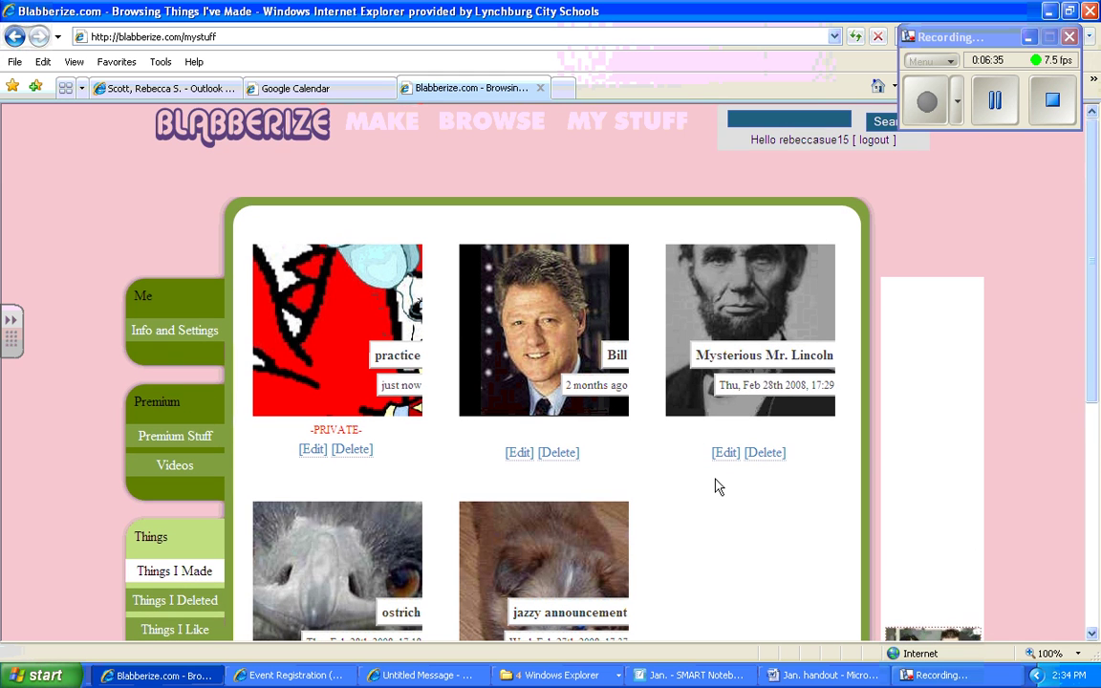